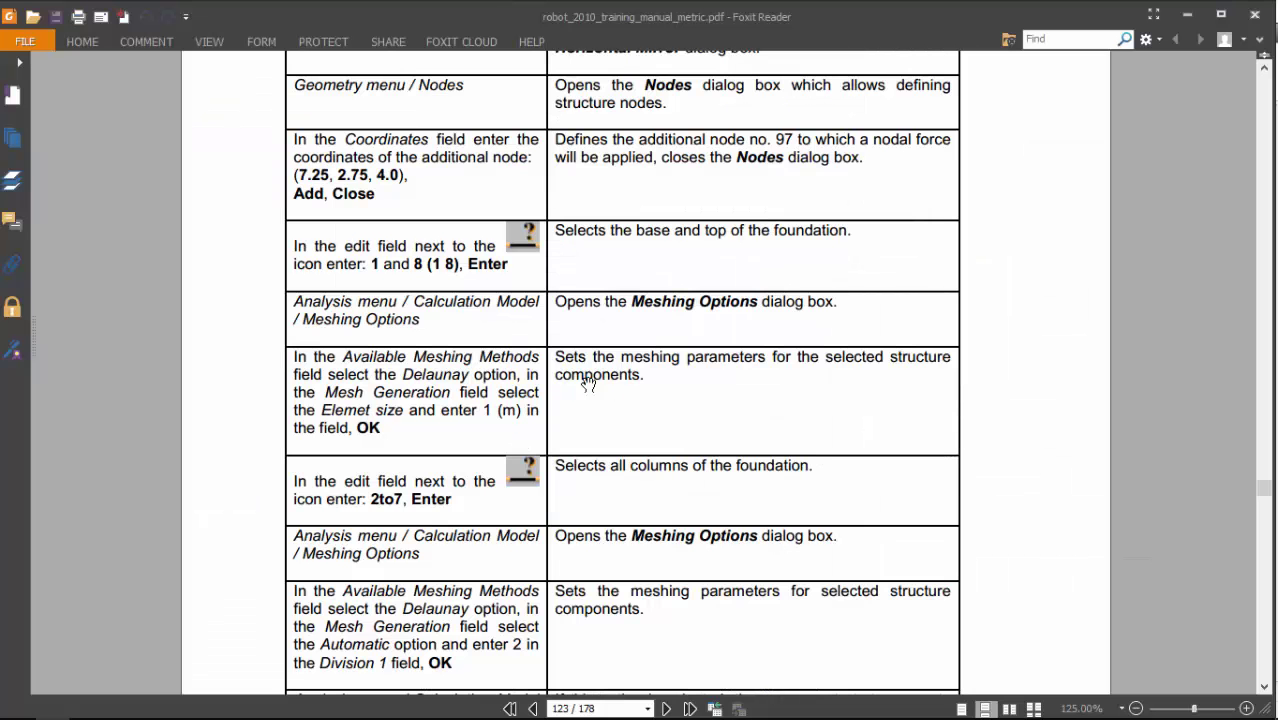
# Step: Scroll the manual to page 125 Load Definition, mark and clear its heading, then return to Robot
pyautogui.scroll(-10, 600, 384)
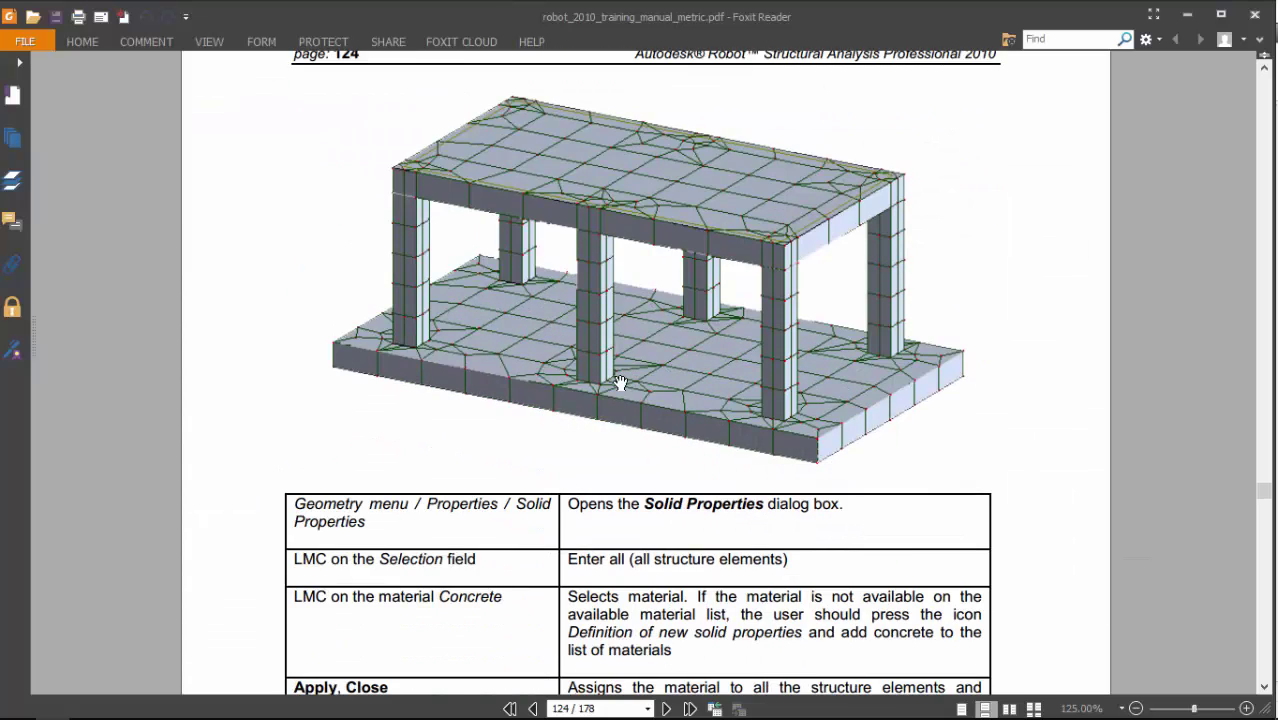
pyautogui.scroll(-12, 620, 383)
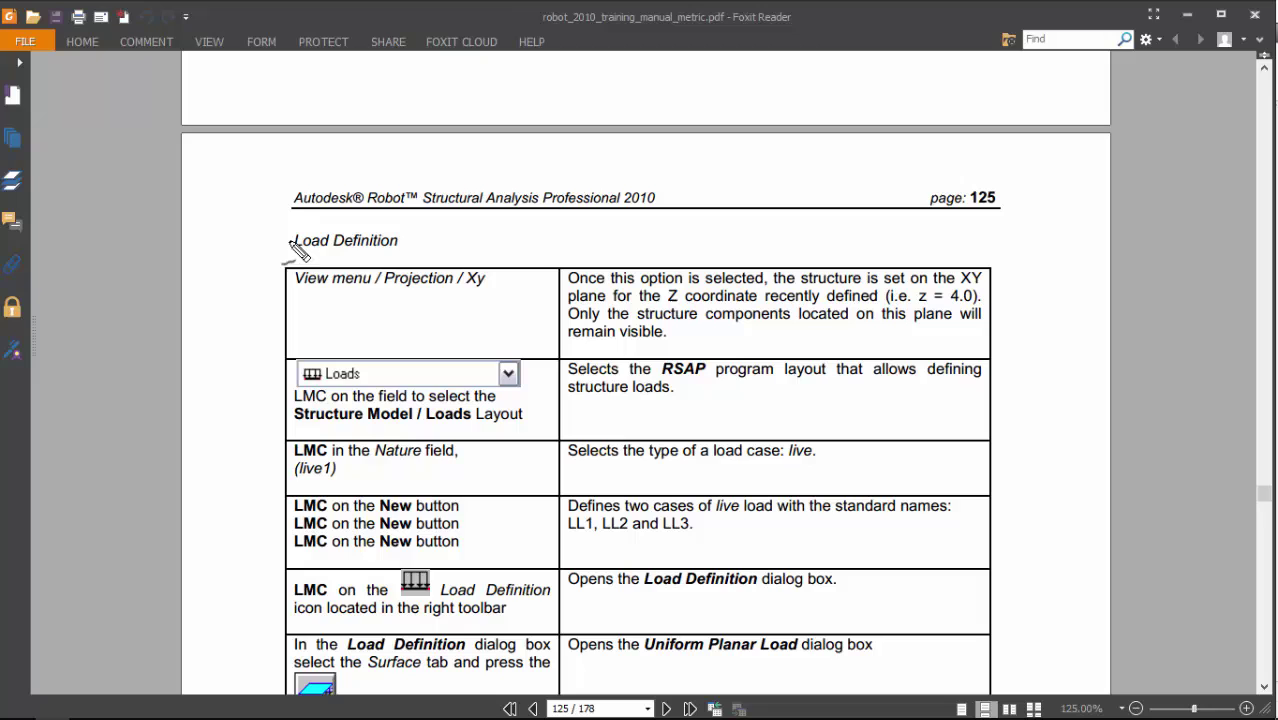
pyautogui.moveTo(272, 258); pyautogui.dragTo(416, 252)
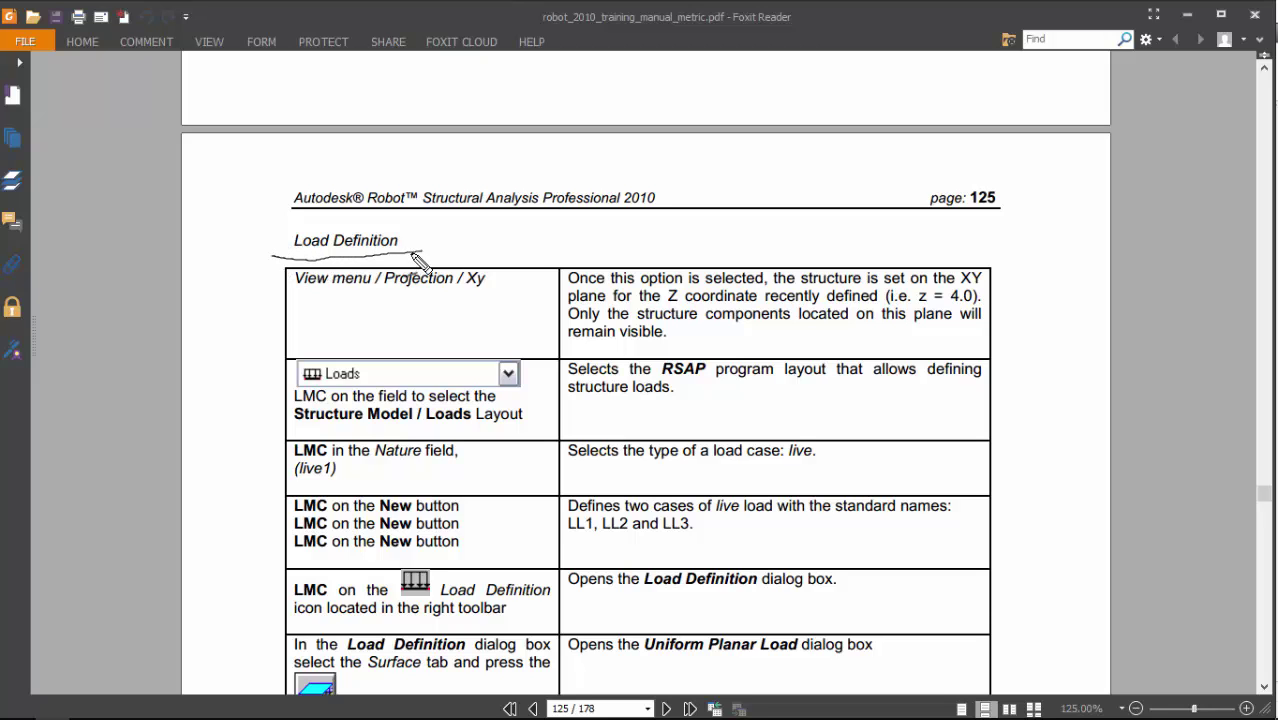
pyautogui.press('Escape')
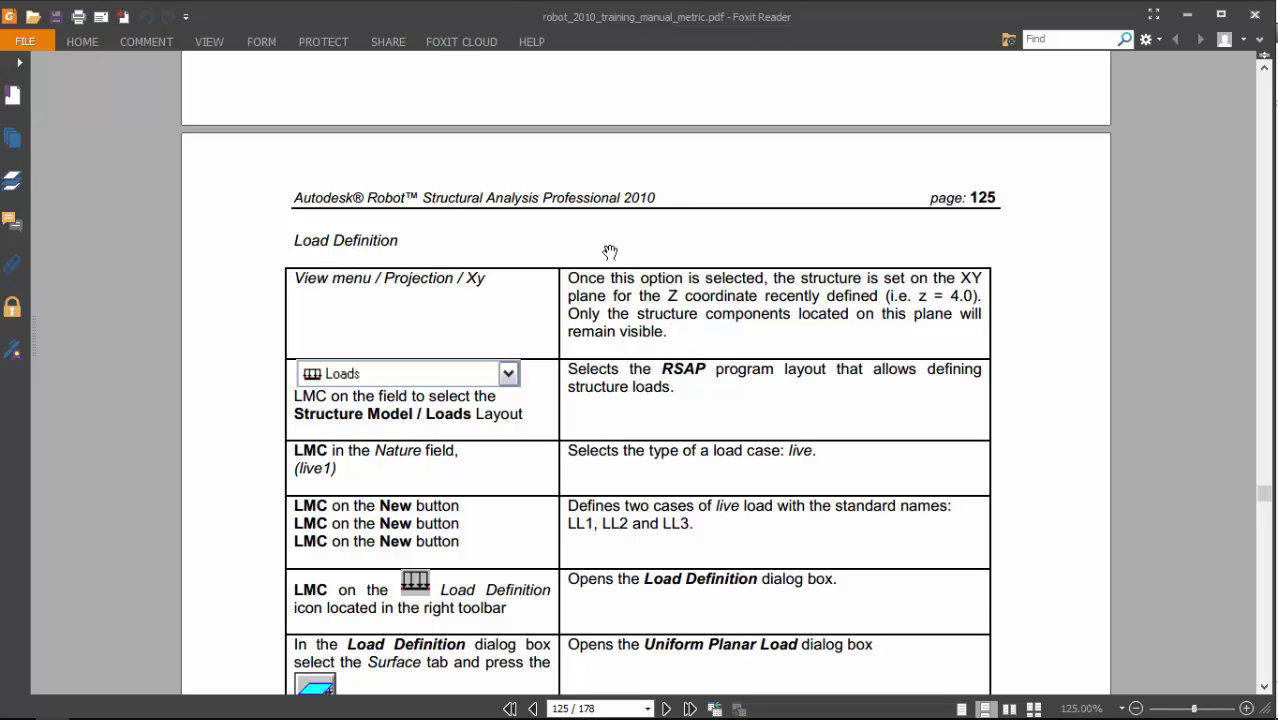
pyautogui.hotkey('alt', 'Tab')
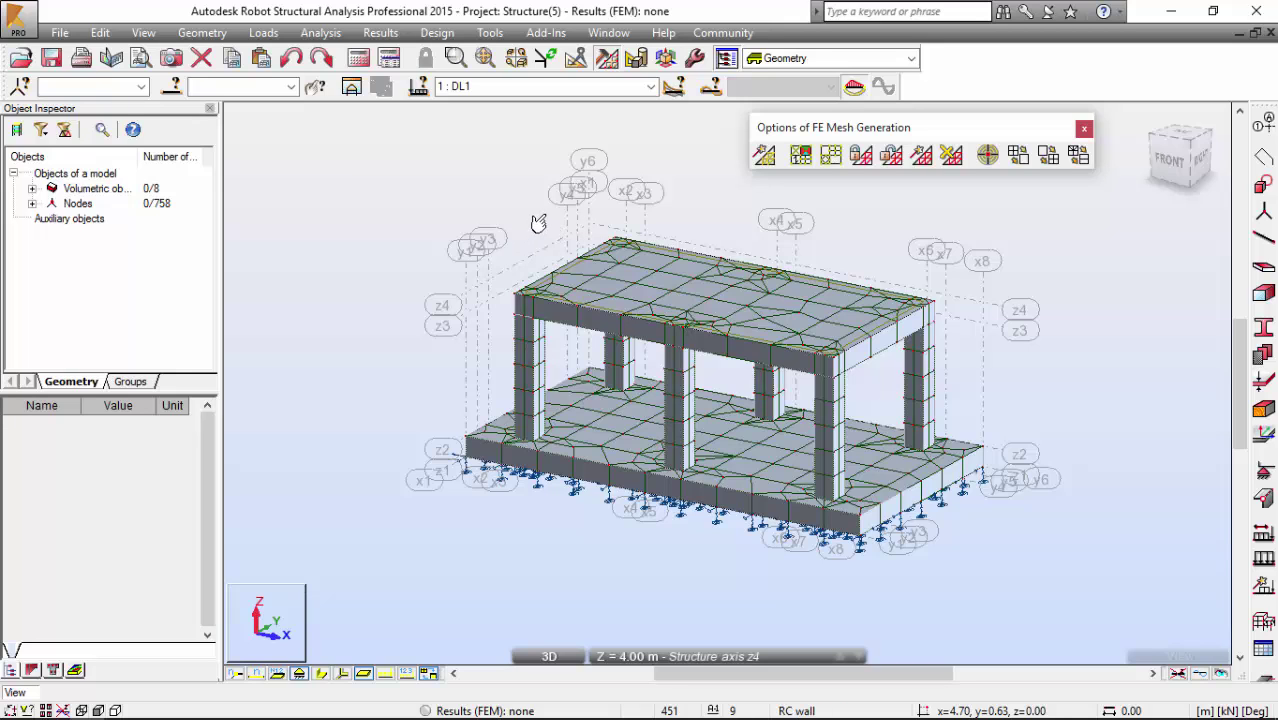
# Step: Show the meshed frame in XY plan projection at level z4 (4.00 m)
pyautogui.moveTo(531, 222); pyautogui.dragTo(456, 217, button='middle')
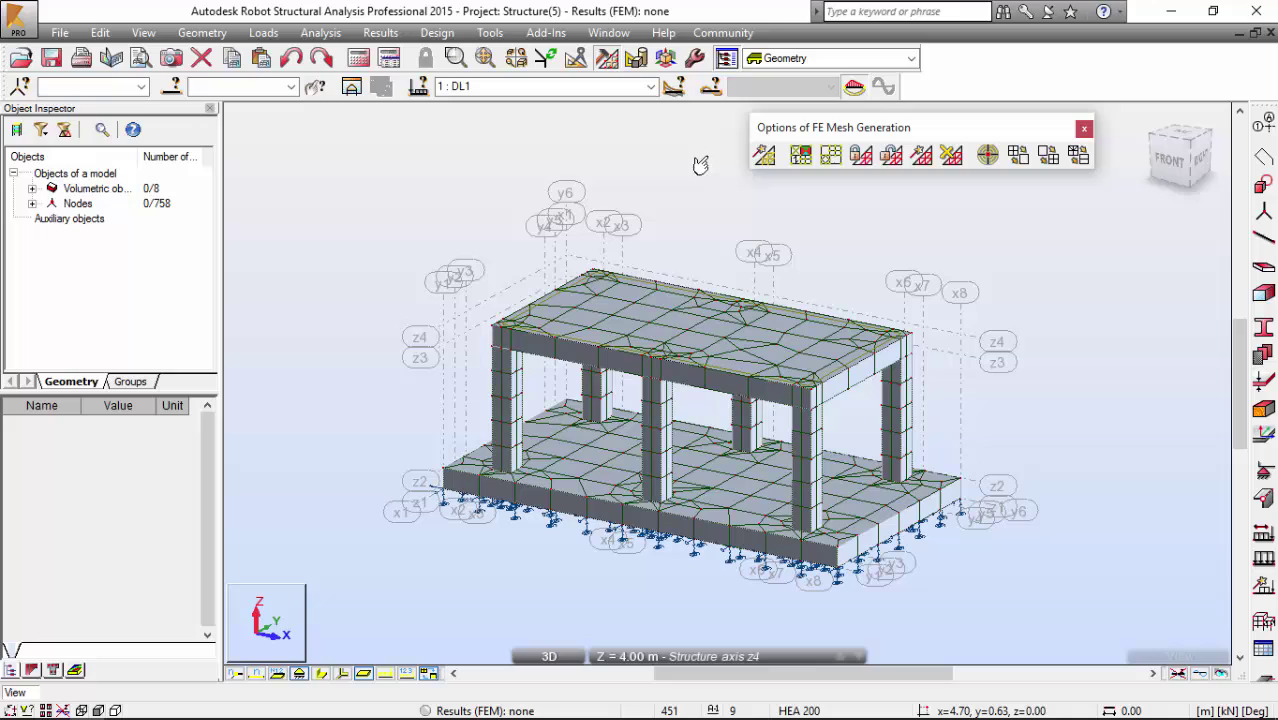
pyautogui.click(666, 58)
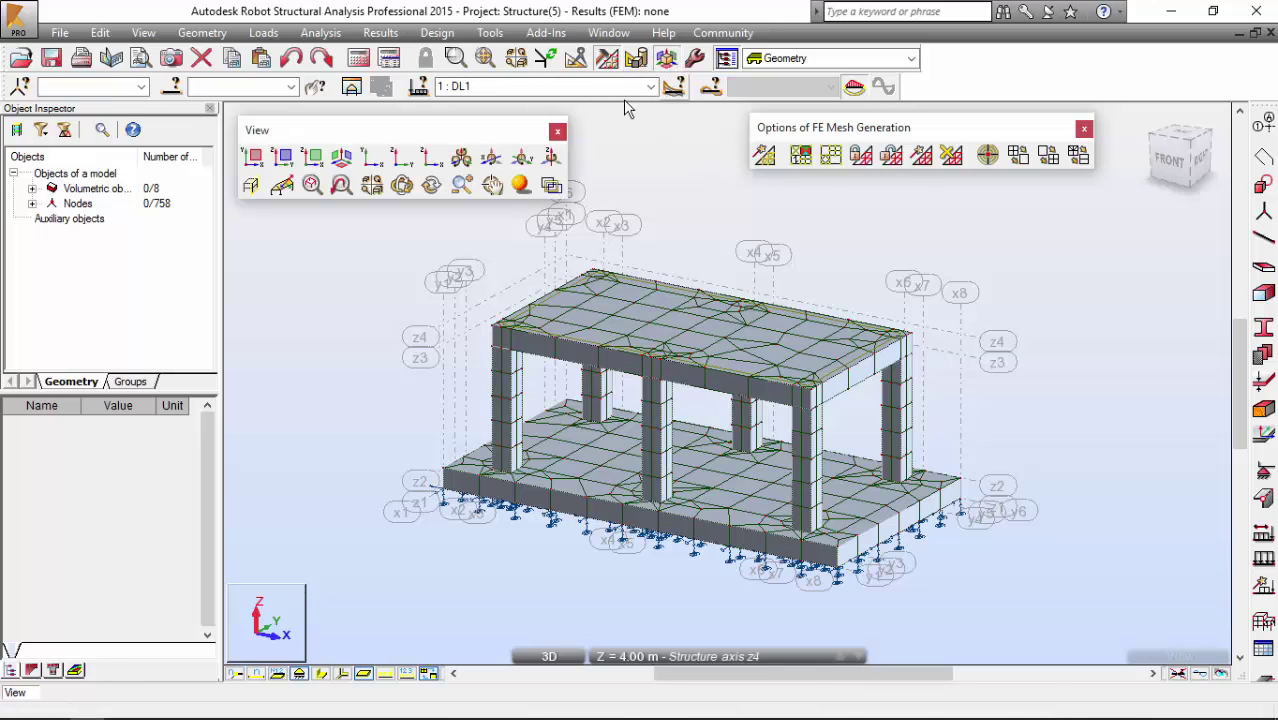
pyautogui.moveTo(320, 130); pyautogui.dragTo(311, 117)
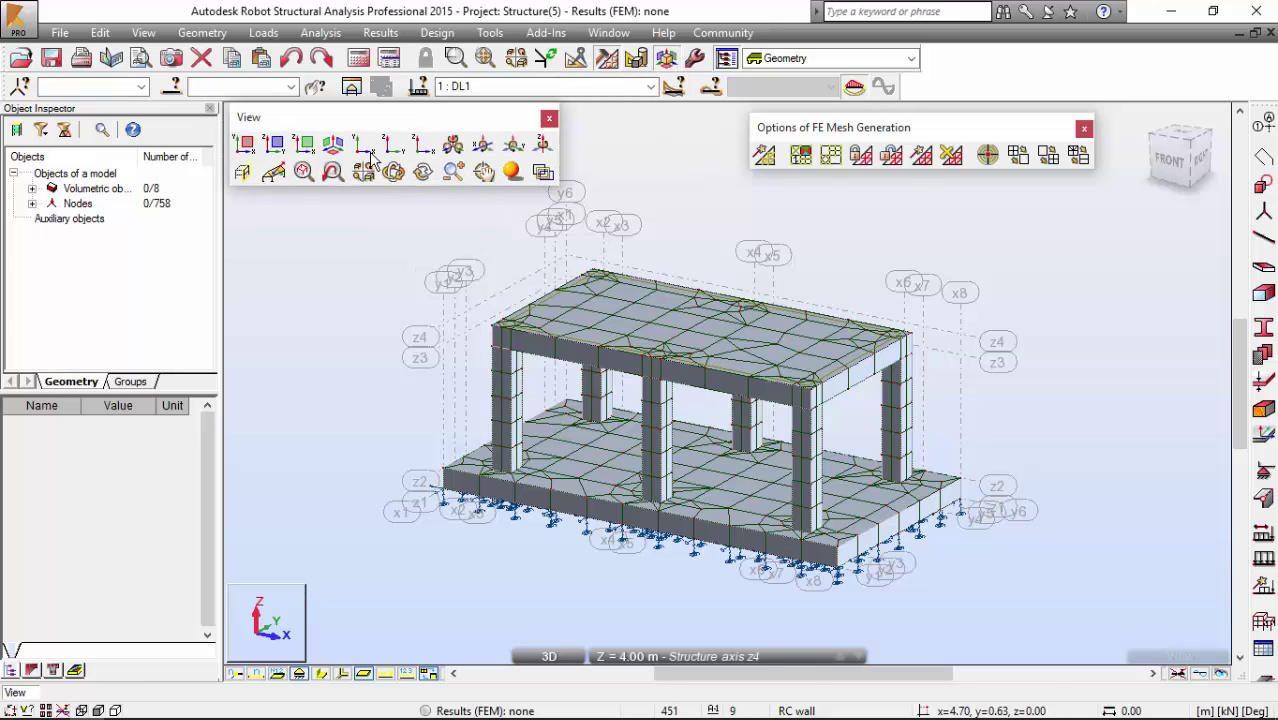
pyautogui.click(246, 145)
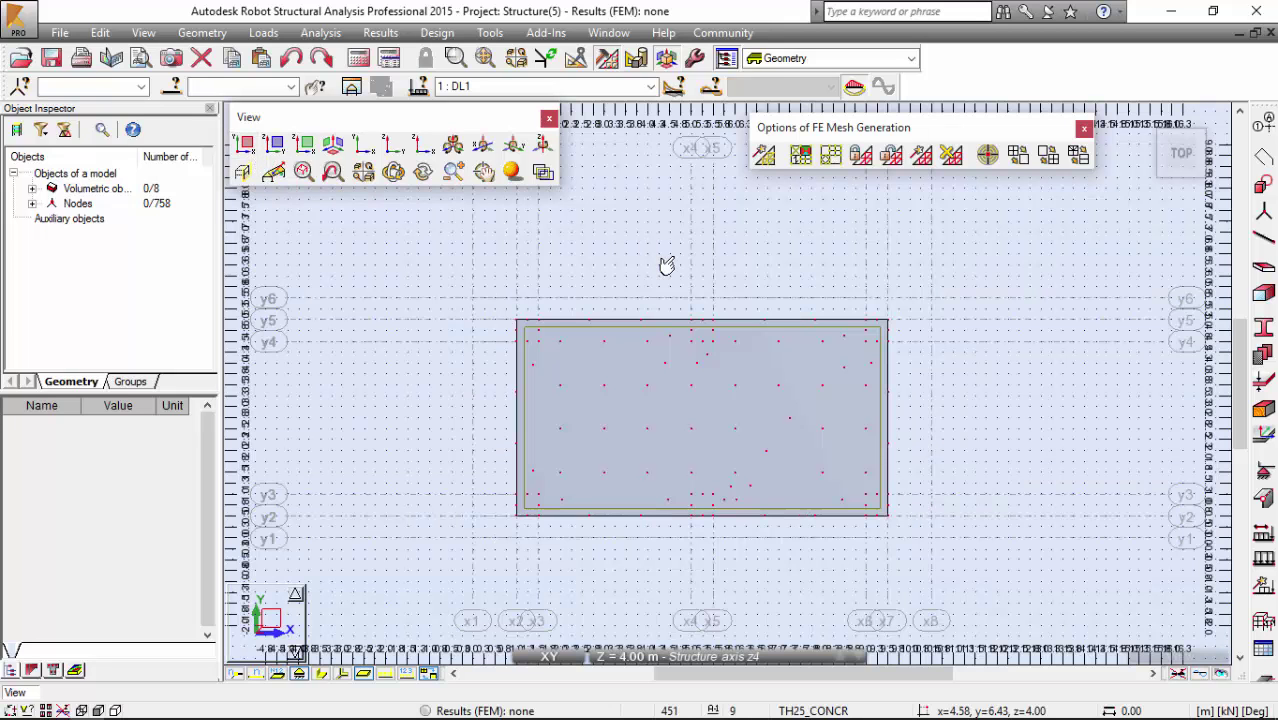
pyautogui.click(710, 657)
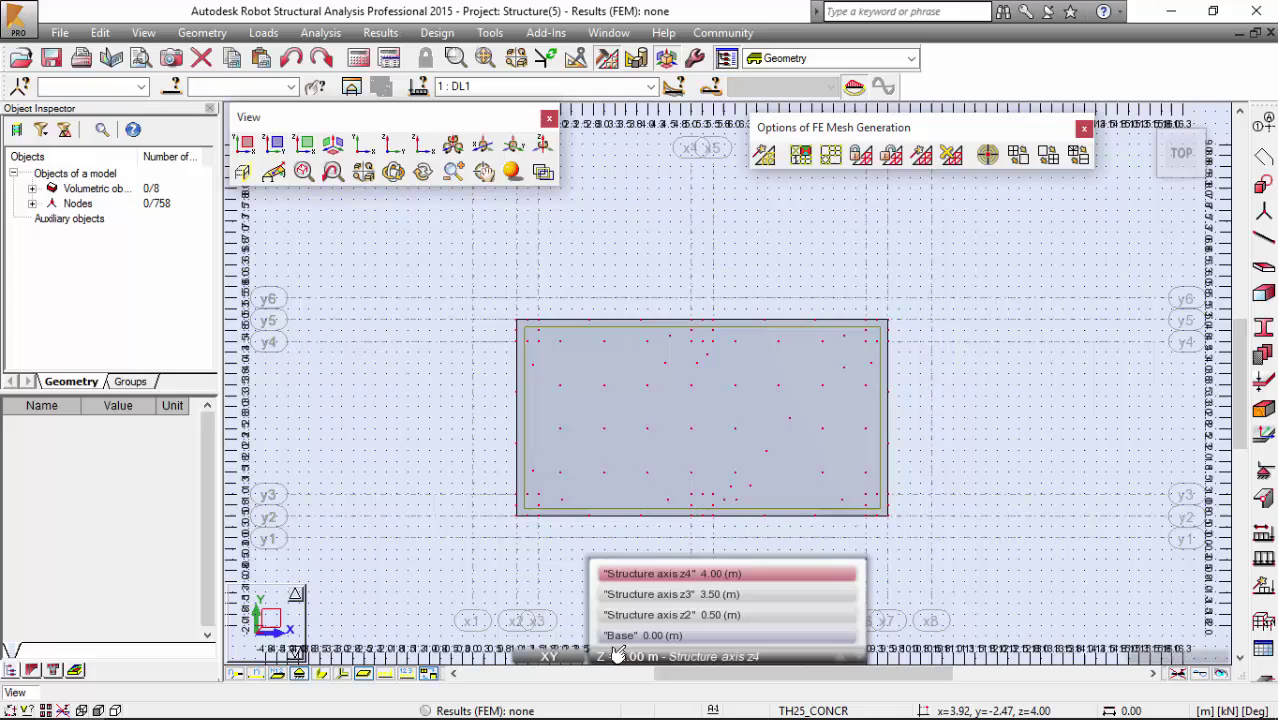
pyautogui.click(700, 573)
# Step: Switch Robot to the Loads layout
pyautogui.scroll(3, 625, 391)
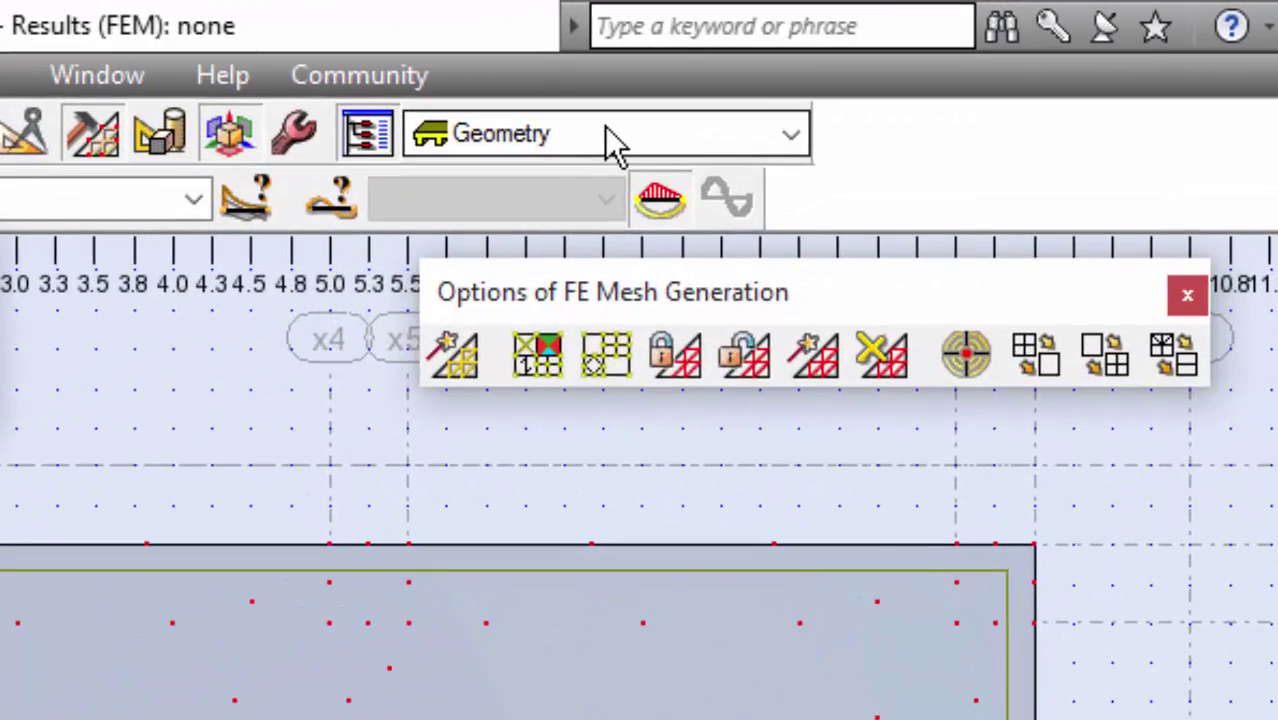
pyautogui.click(606, 130)
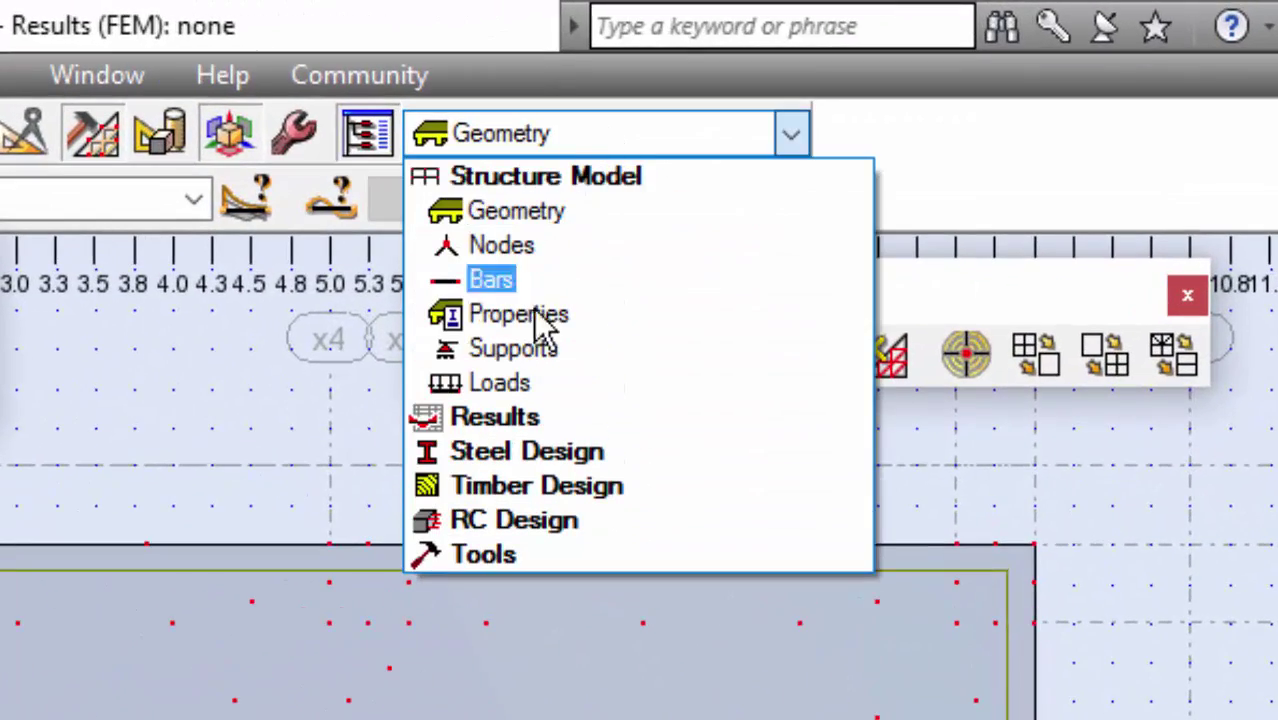
pyautogui.click(513, 380)
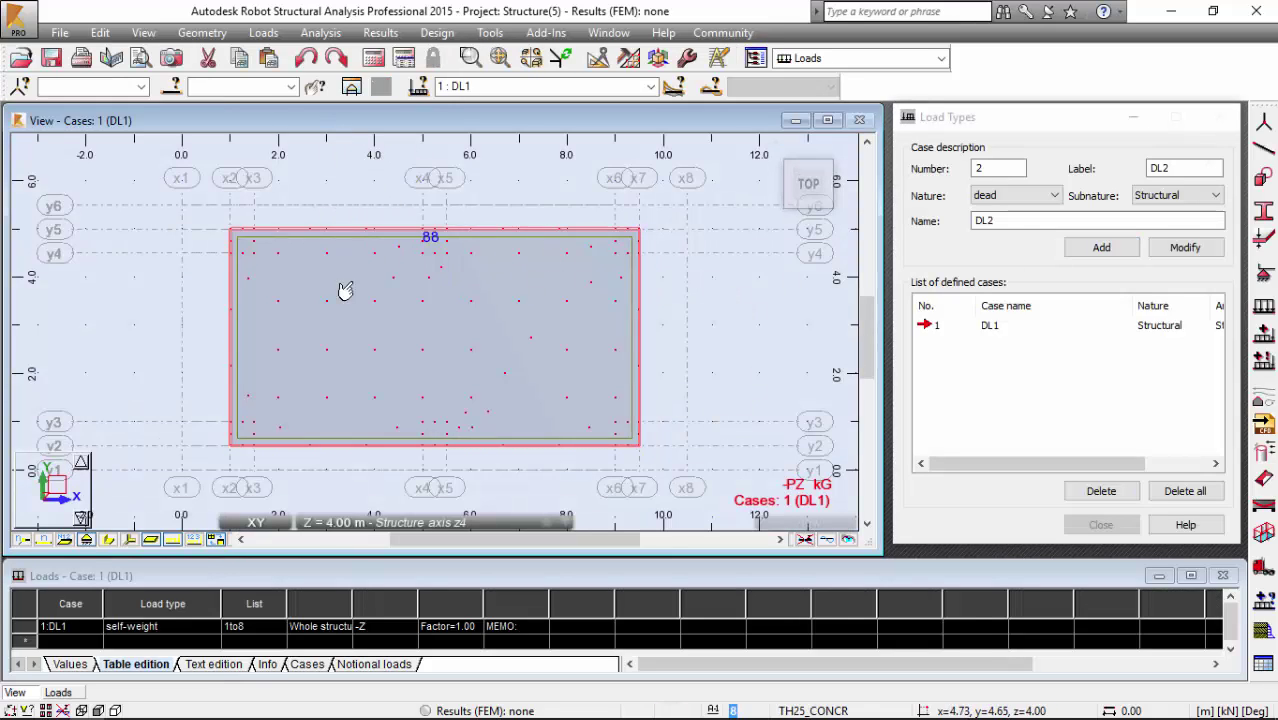
# Step: Select the top slab panel and mark the list of defined load cases
pyautogui.click(380, 242)
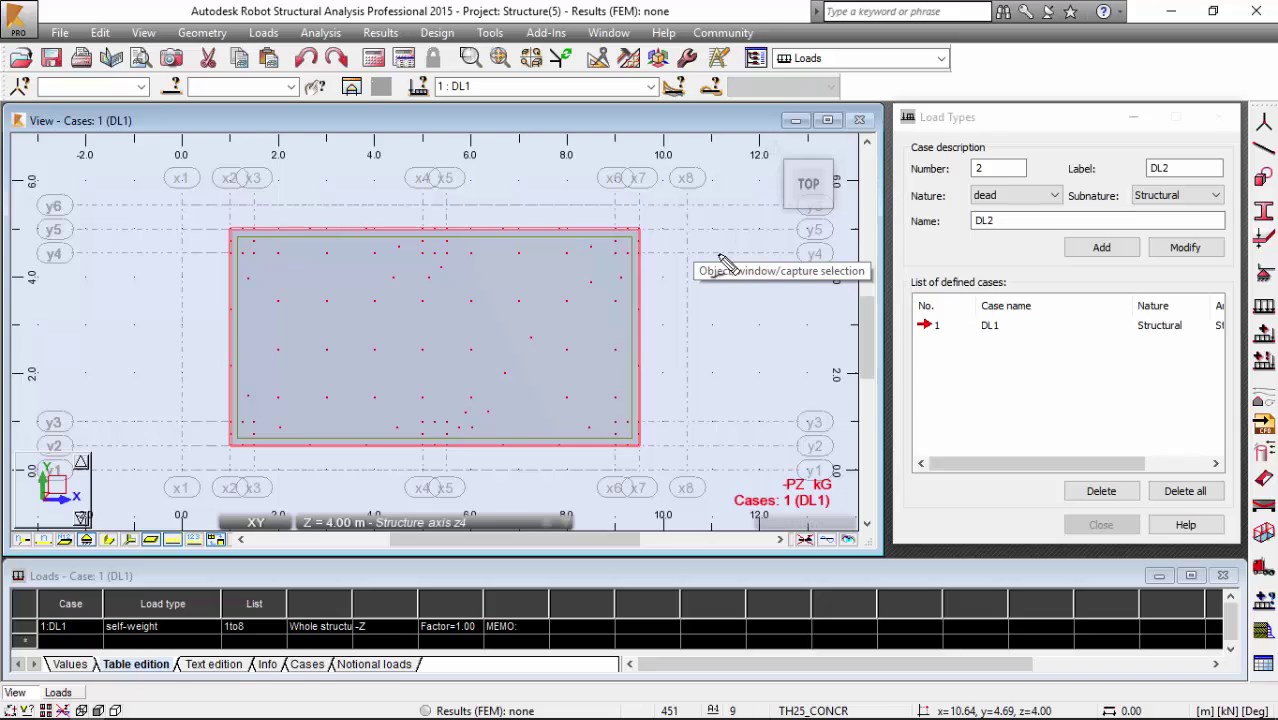
pyautogui.moveTo(920, 341); pyautogui.dragTo(968, 343)
pyautogui.moveTo(985, 366); pyautogui.dragTo(1210, 341)
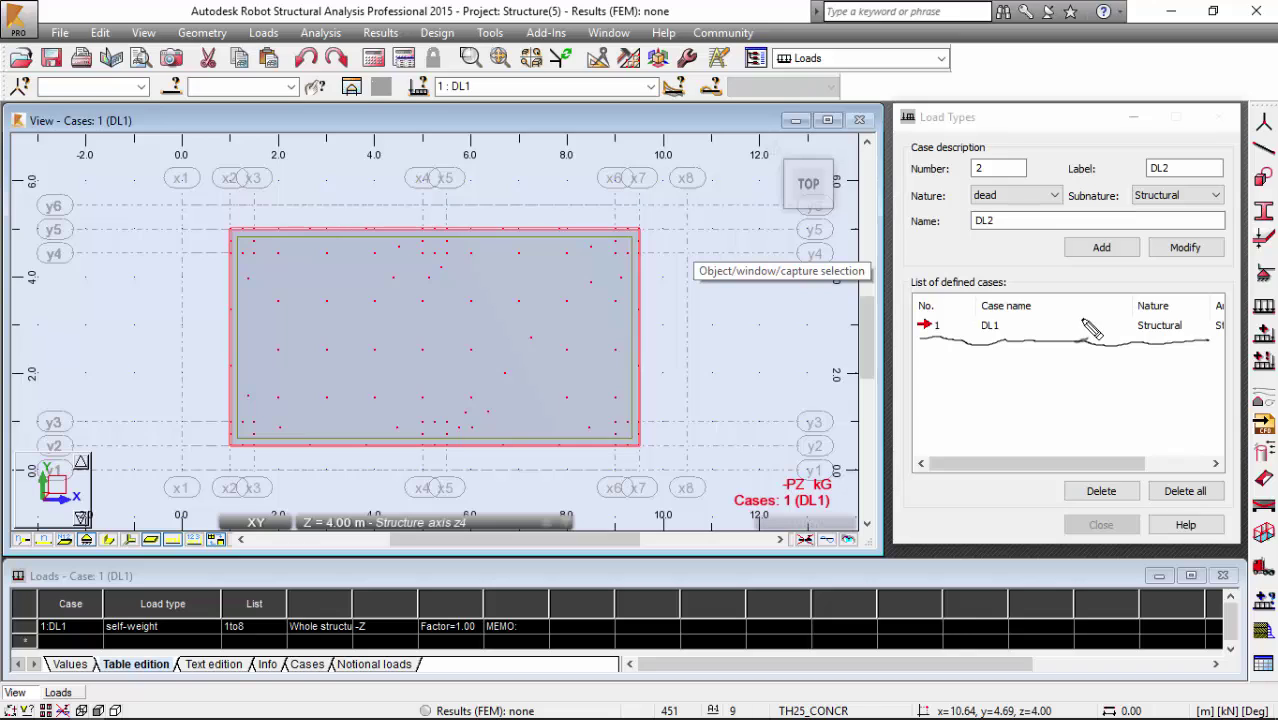
pyautogui.press('Escape')
# Step: Set the case nature to live and add cases LL1, LL2 and LL3 (Category A)
pyautogui.click(1030, 195)
pyautogui.click(1003, 214)
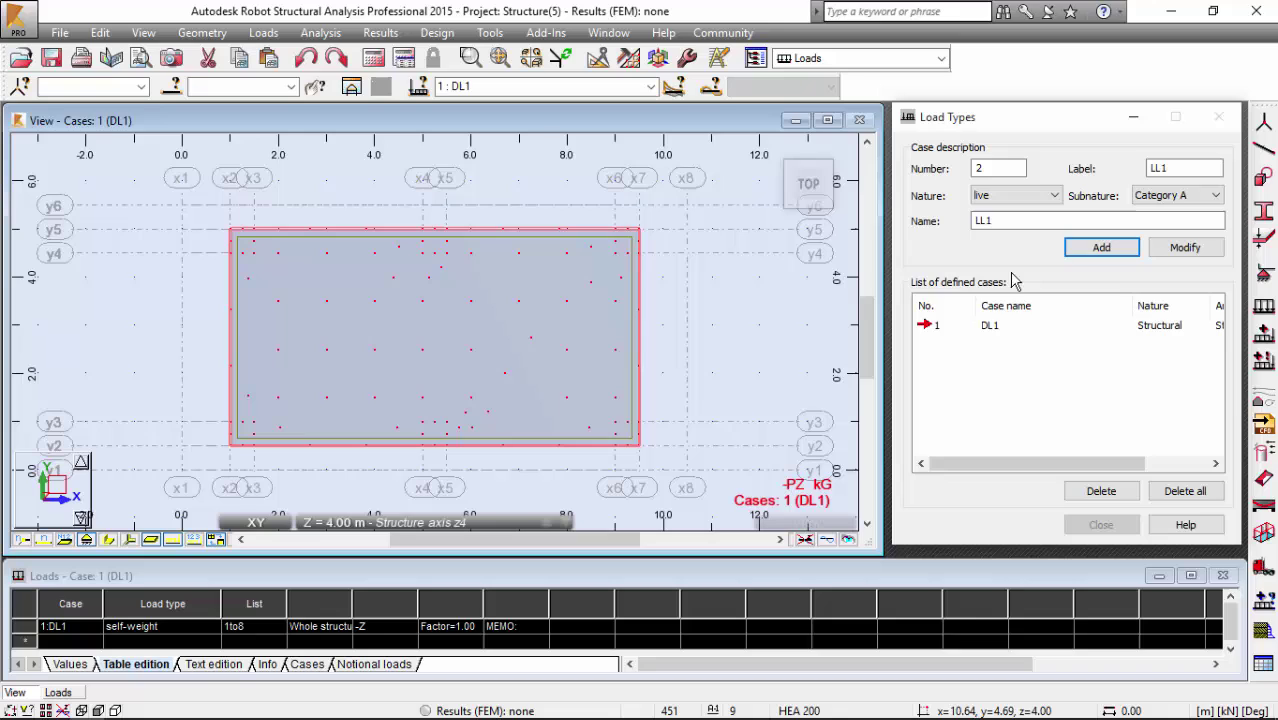
pyautogui.click(1110, 254)
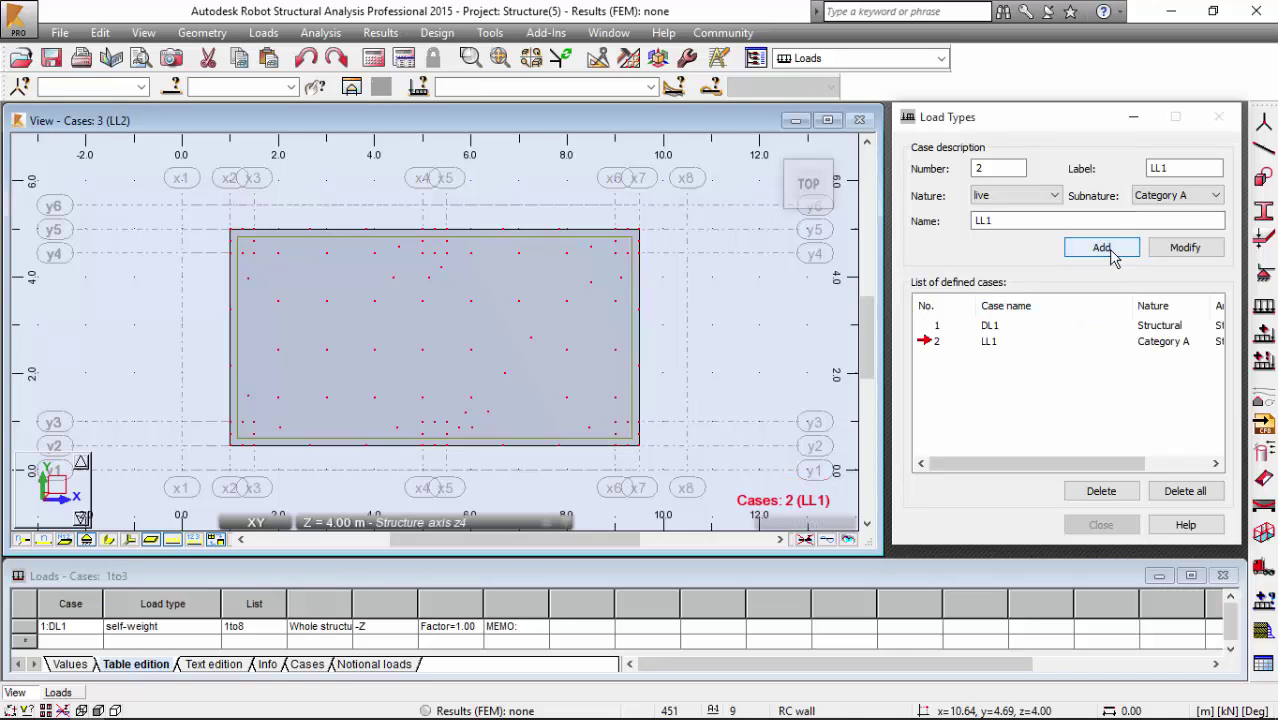
pyautogui.click(1102, 248)
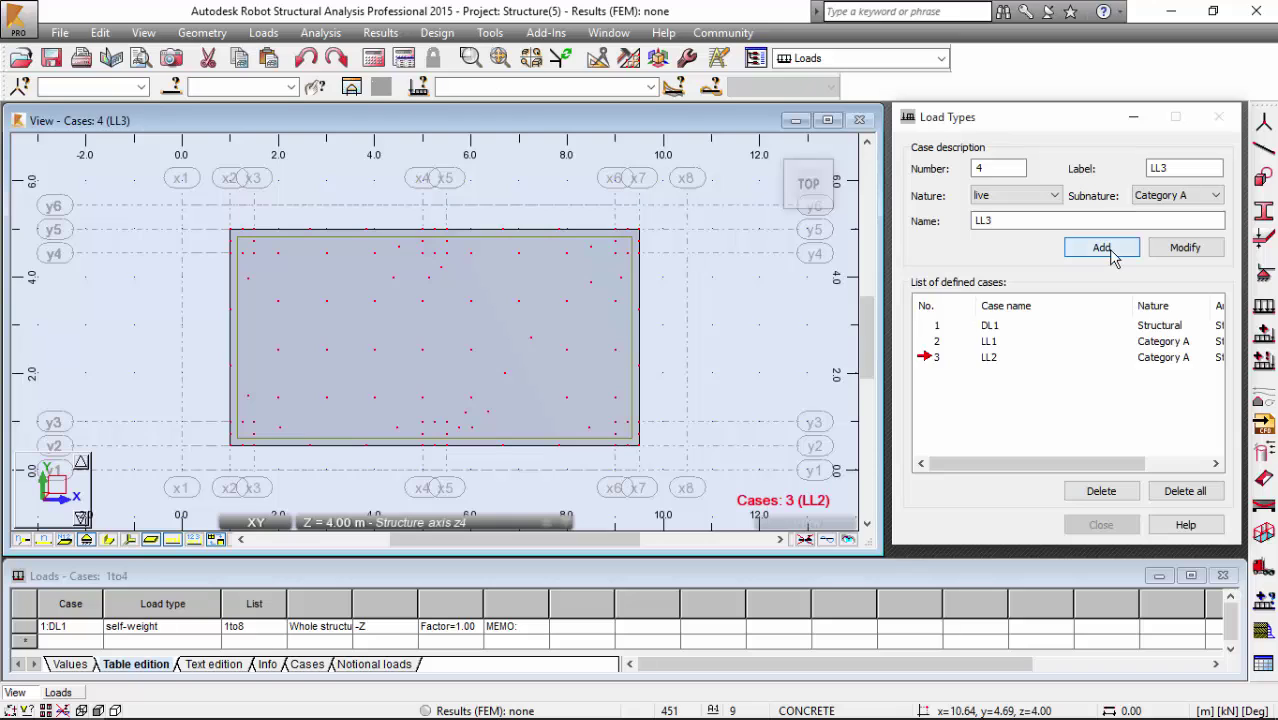
pyautogui.click(1104, 249)
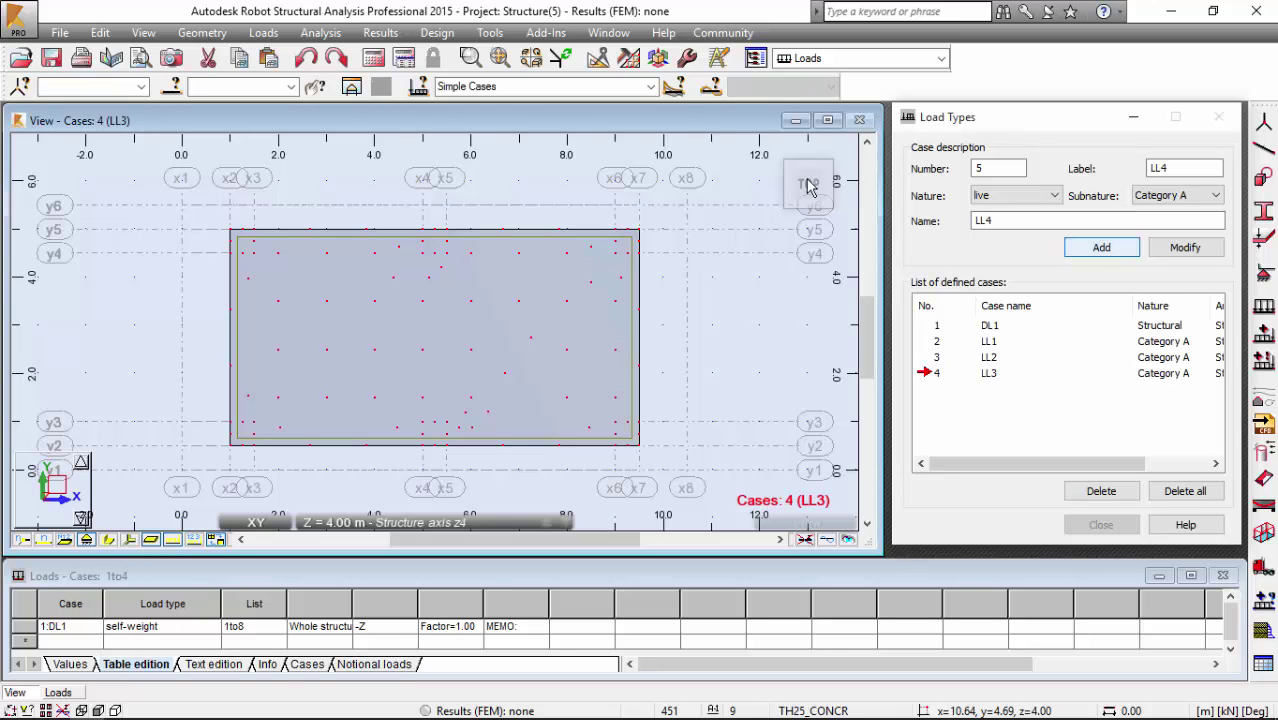
# Step: Make LL1 the current load case and show the surface load types in Load Definition
pyautogui.click(652, 86)
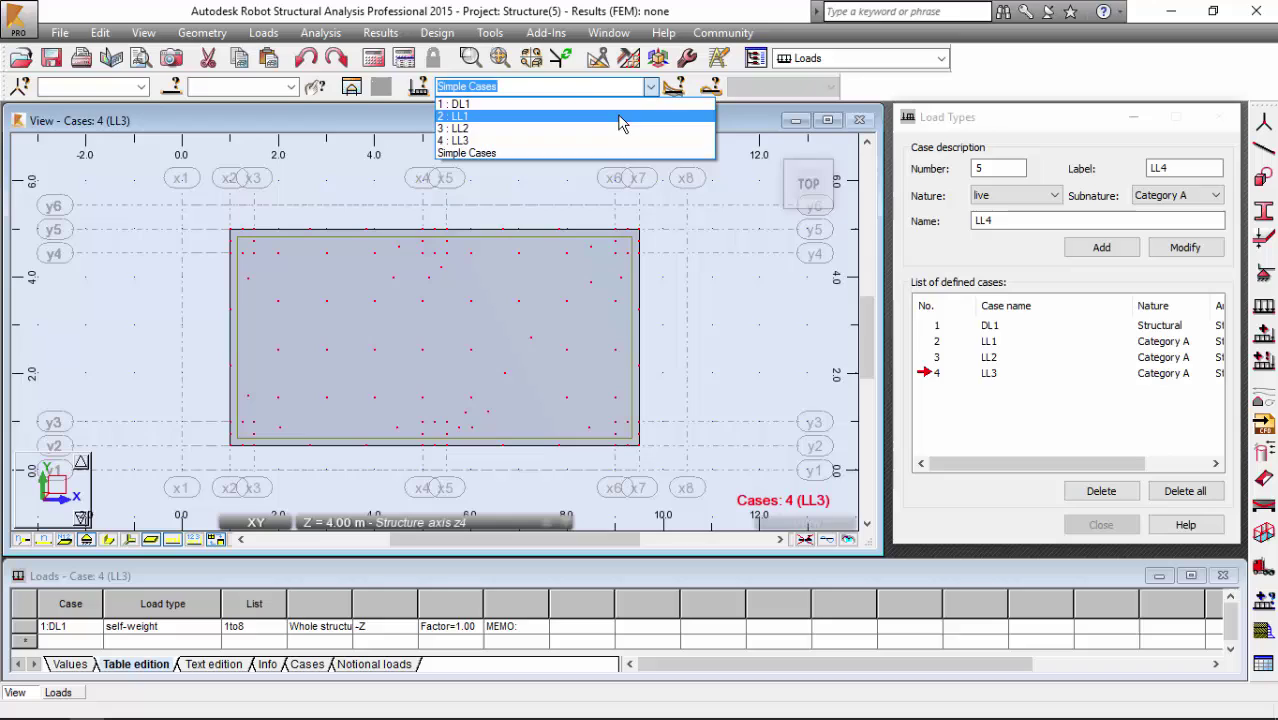
pyautogui.click(618, 117)
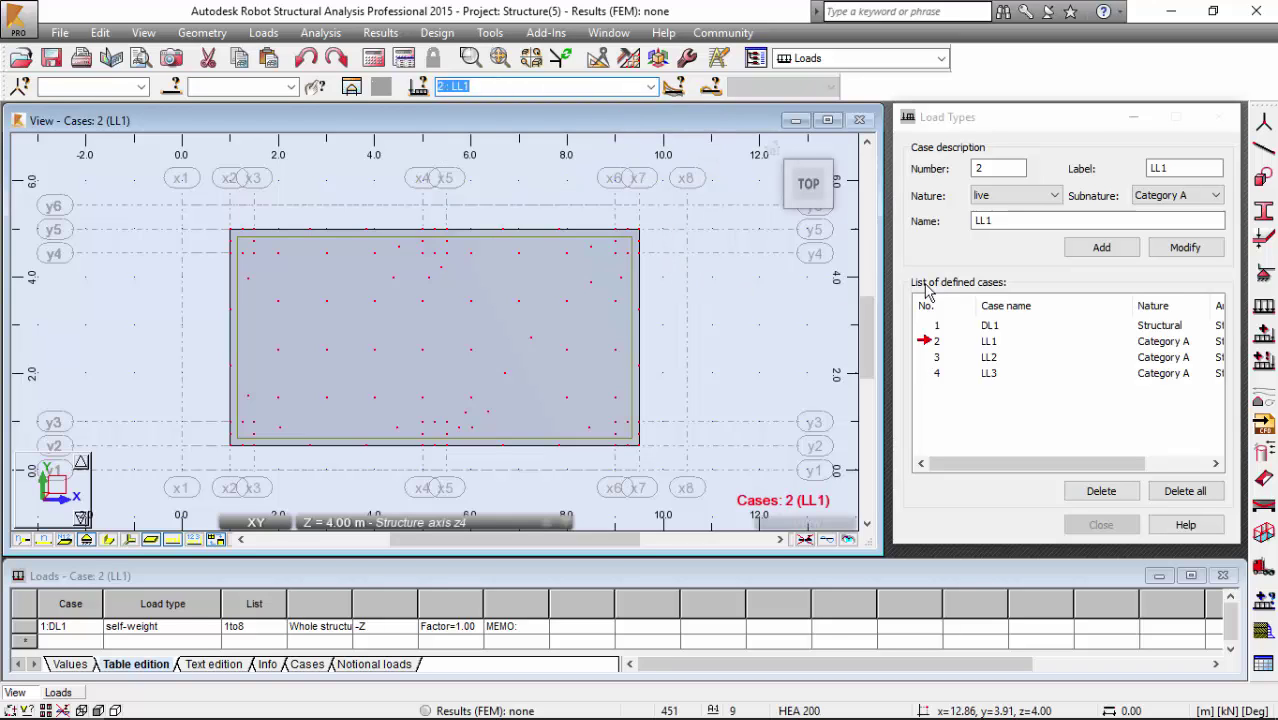
pyautogui.click(1263, 327)
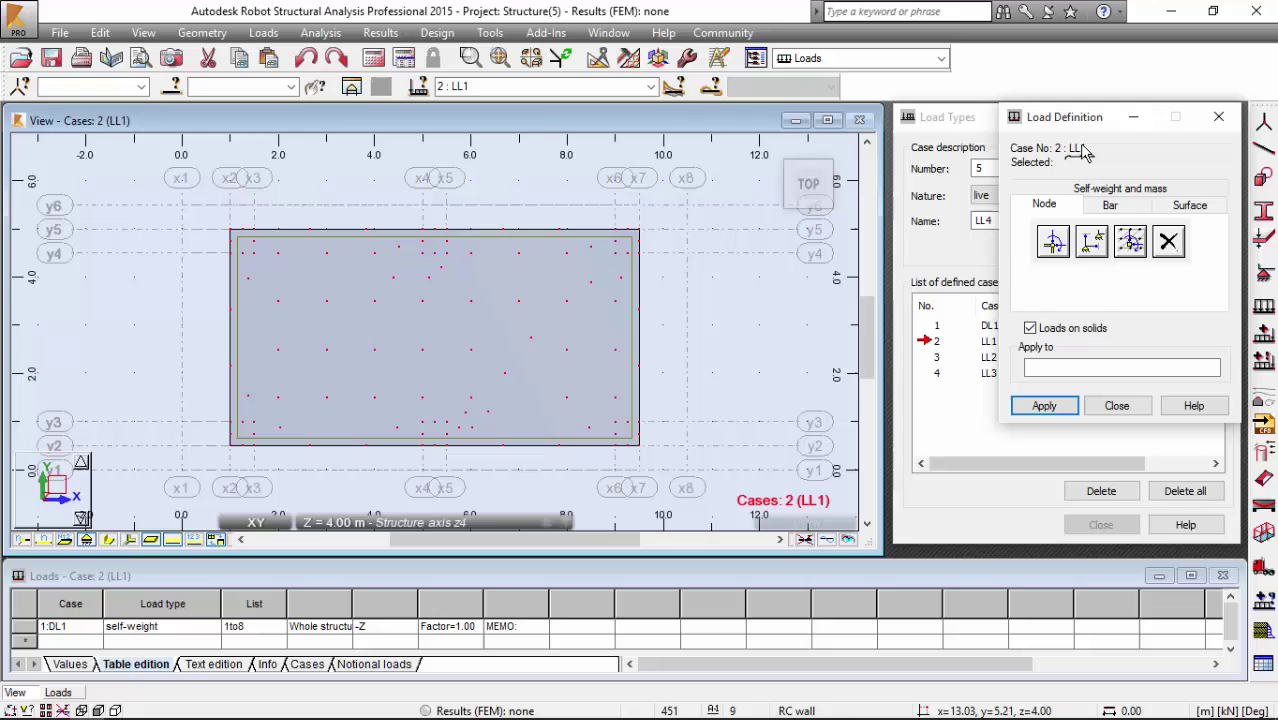
pyautogui.click(1190, 204)
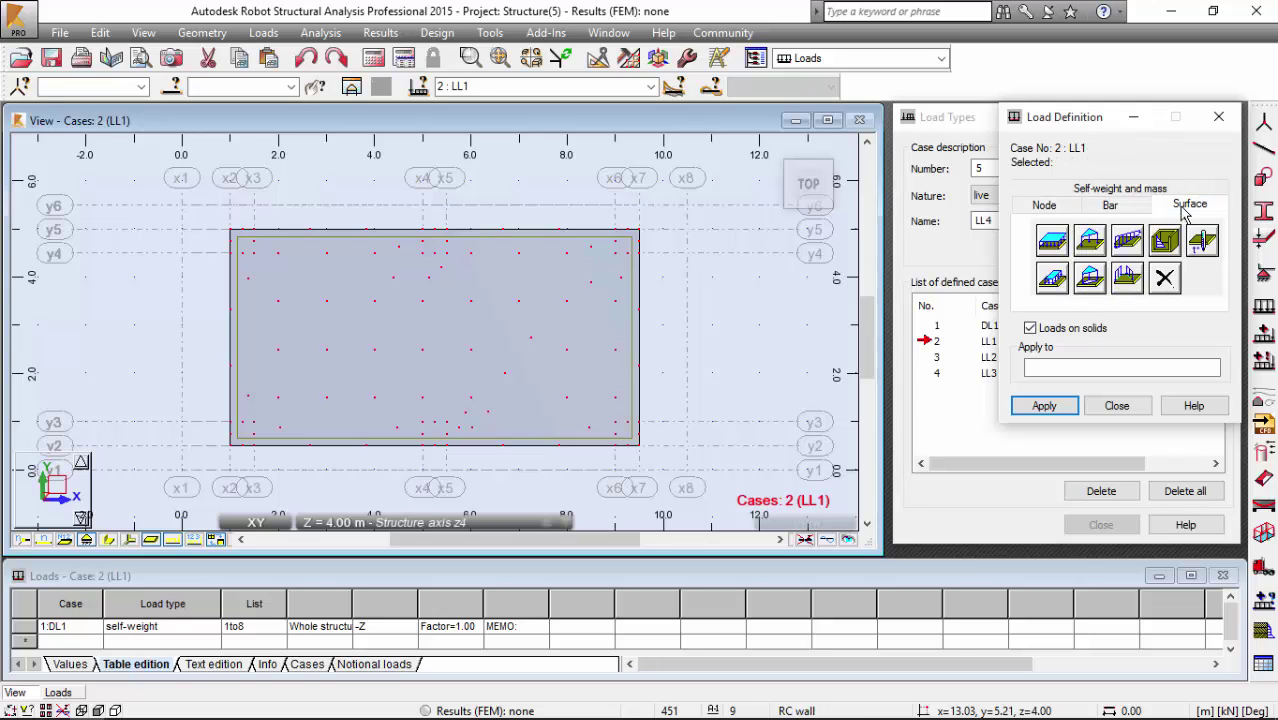
# Step: Define a uniform planar load with Z = -20 kPa and add it
pyautogui.click(1052, 241)
pyautogui.press('Tab')
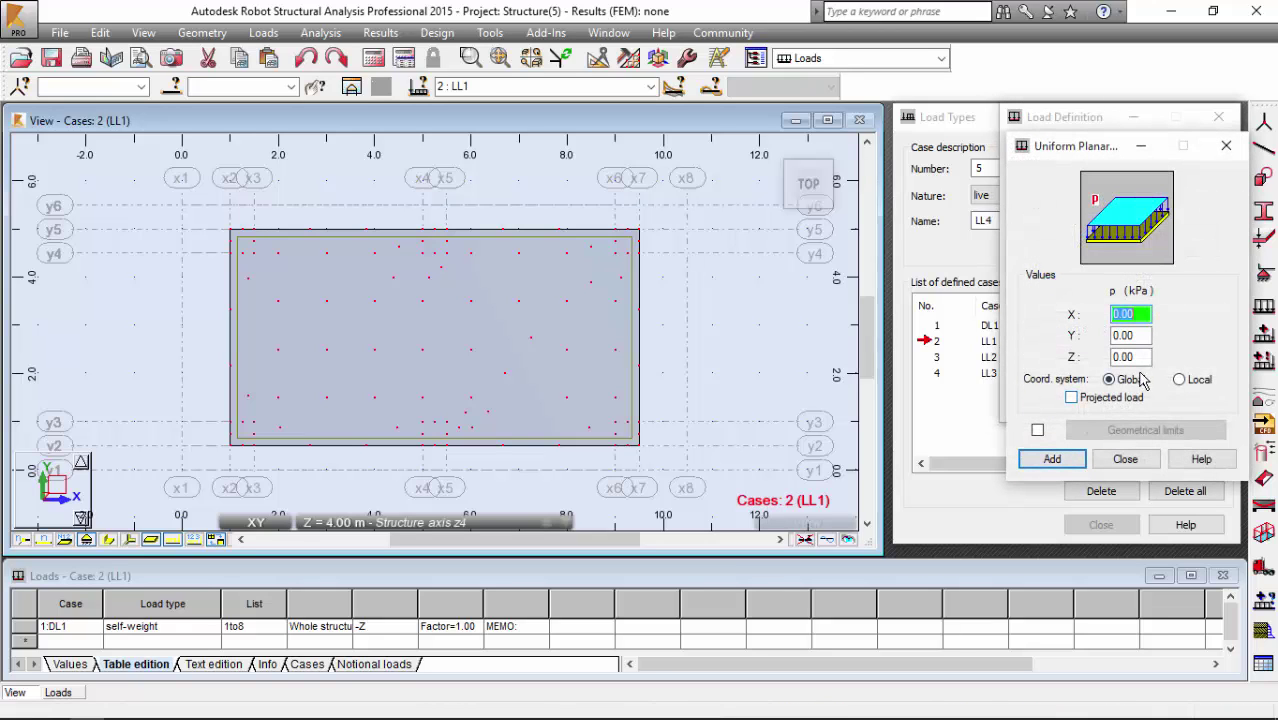
pyautogui.press('Tab')
pyautogui.write('-20')
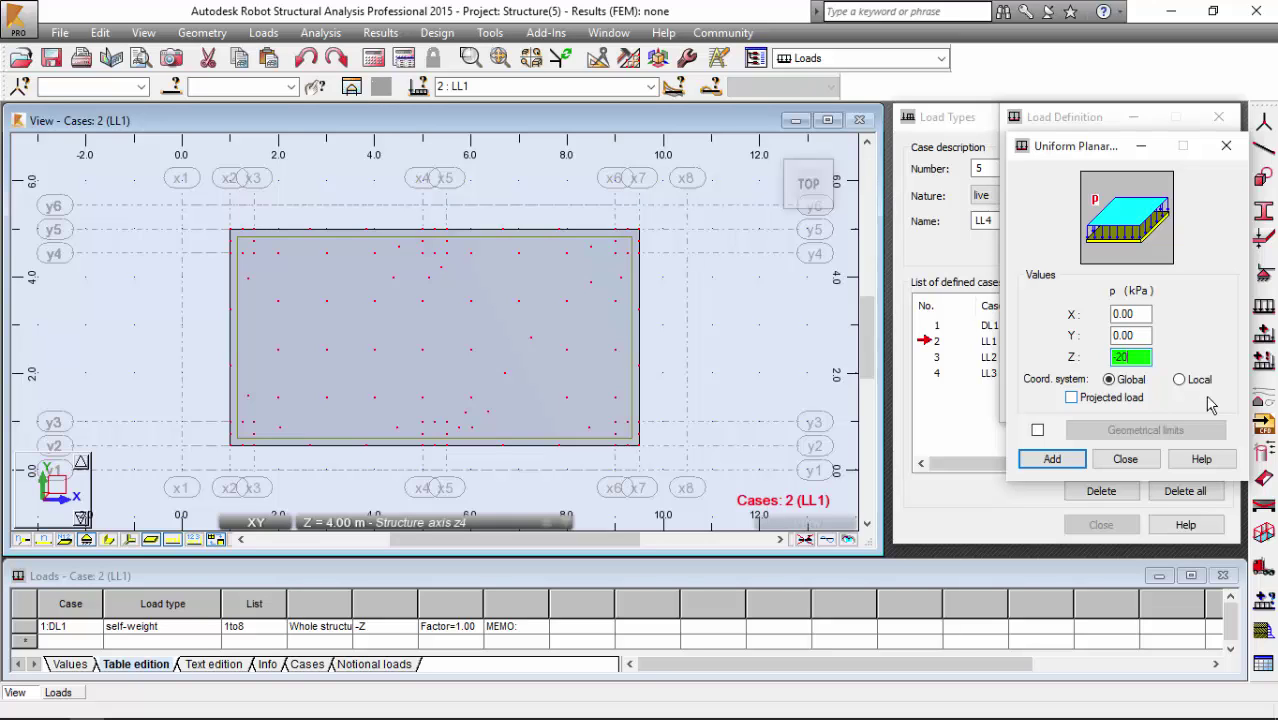
pyautogui.click(1055, 461)
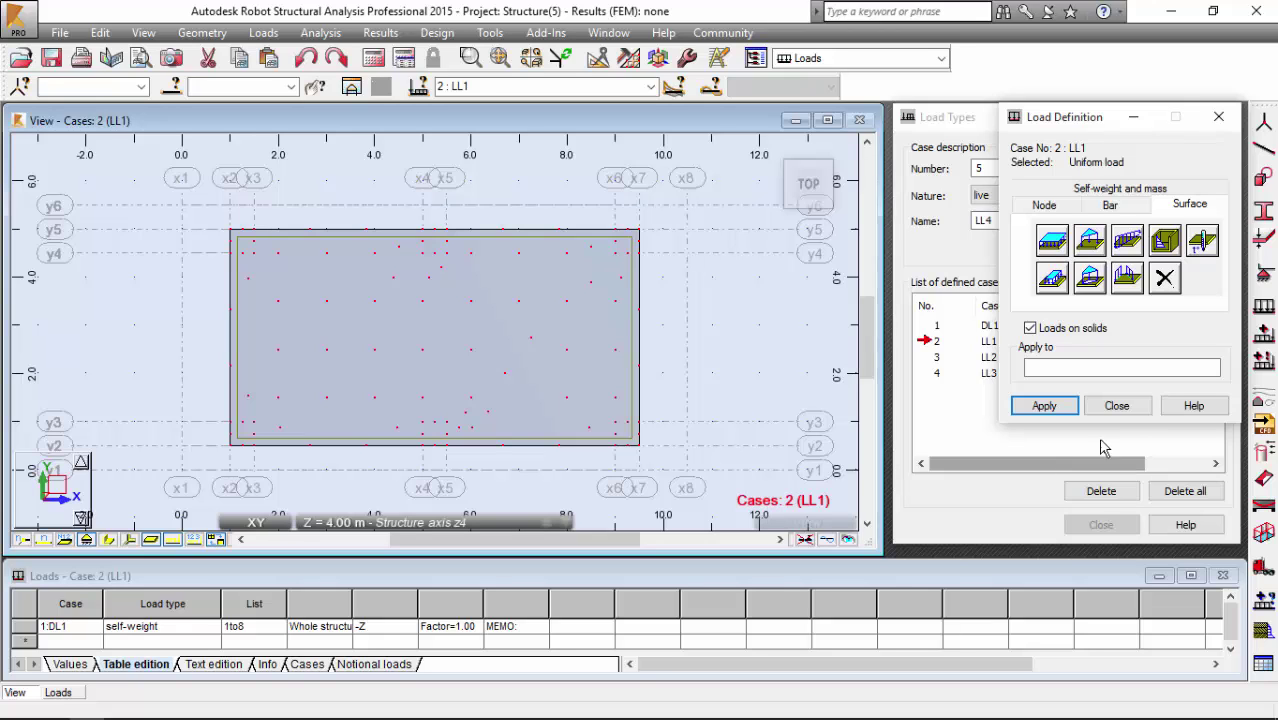
# Step: Apply the -20 kPa uniform load to top slab contour 8_REF(1)
pyautogui.click(1110, 368)
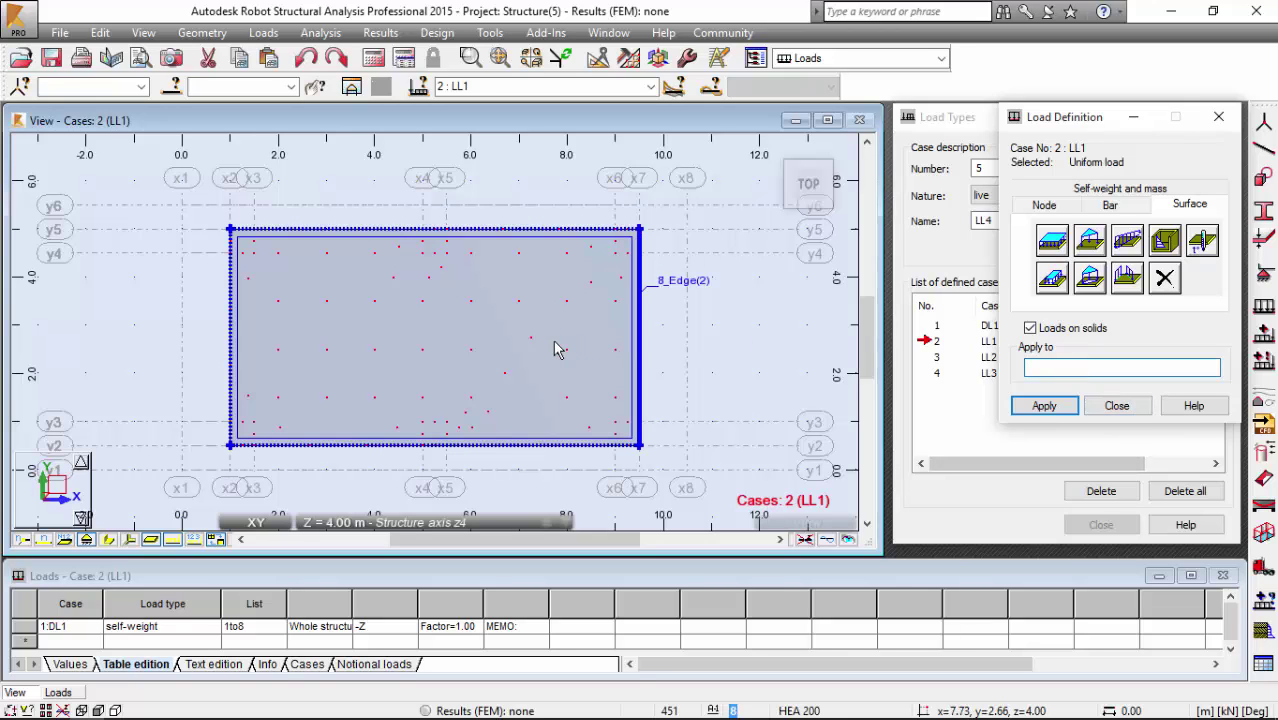
pyautogui.click(558, 349)
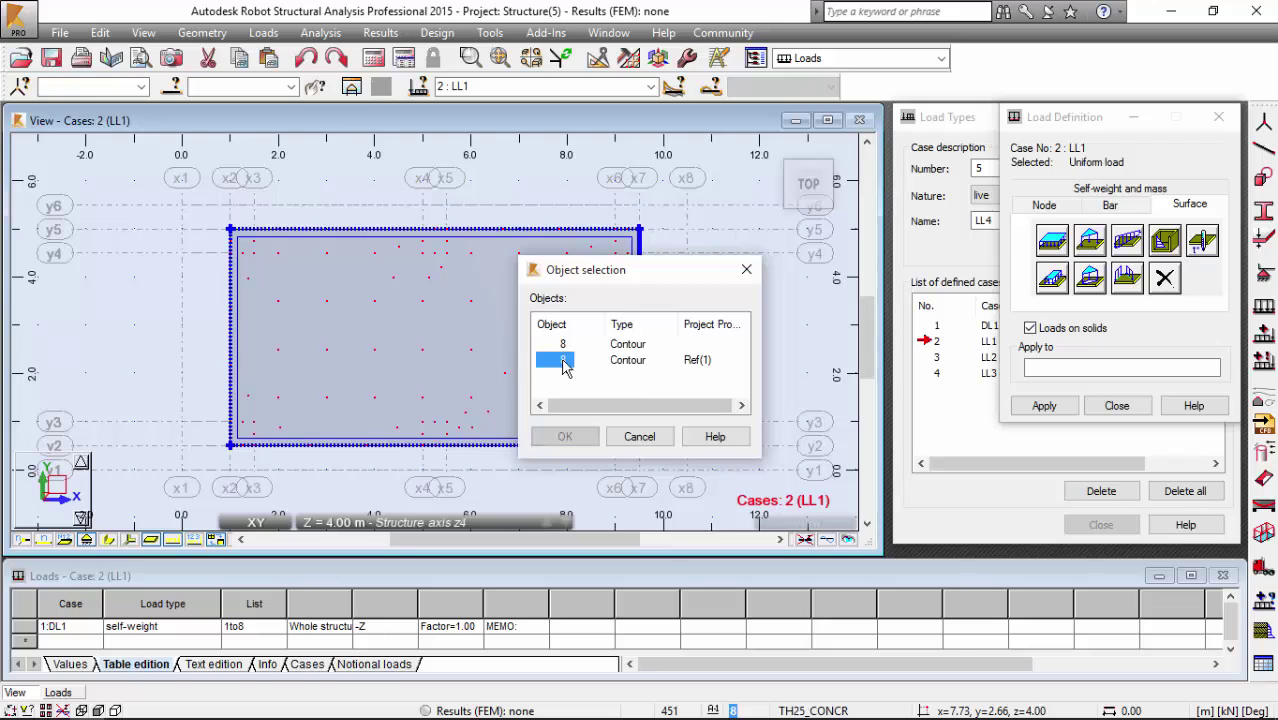
pyautogui.click(564, 436)
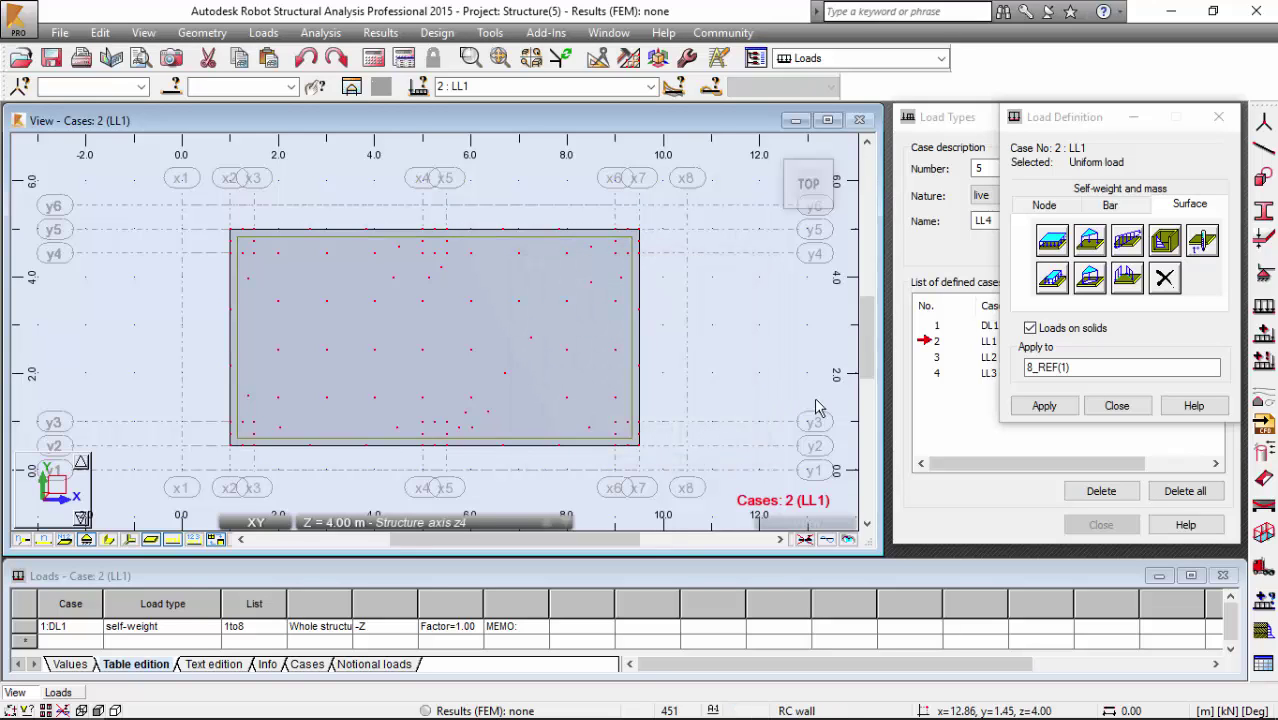
pyautogui.click(1044, 406)
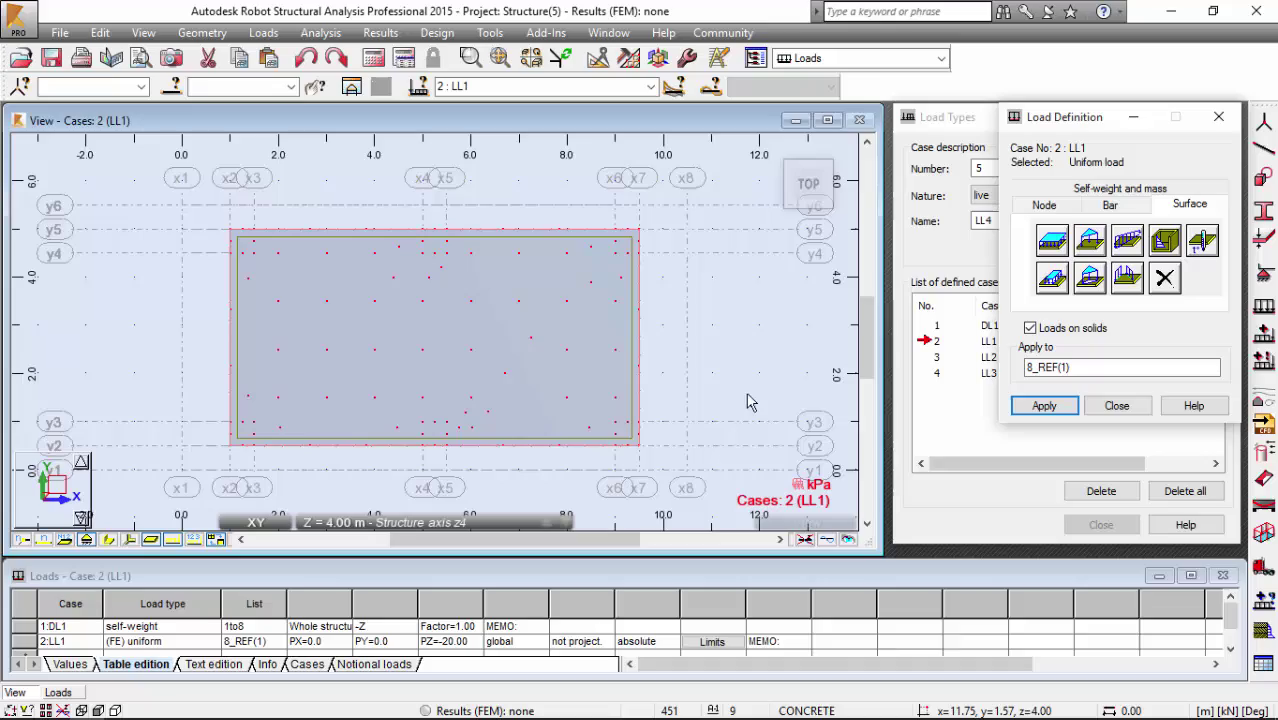
# Step: Switch to an isometric 3D view and orbit the model toward the front
pyautogui.click(713, 433)
pyautogui.hotkey('ctrl', 'alt', '0')
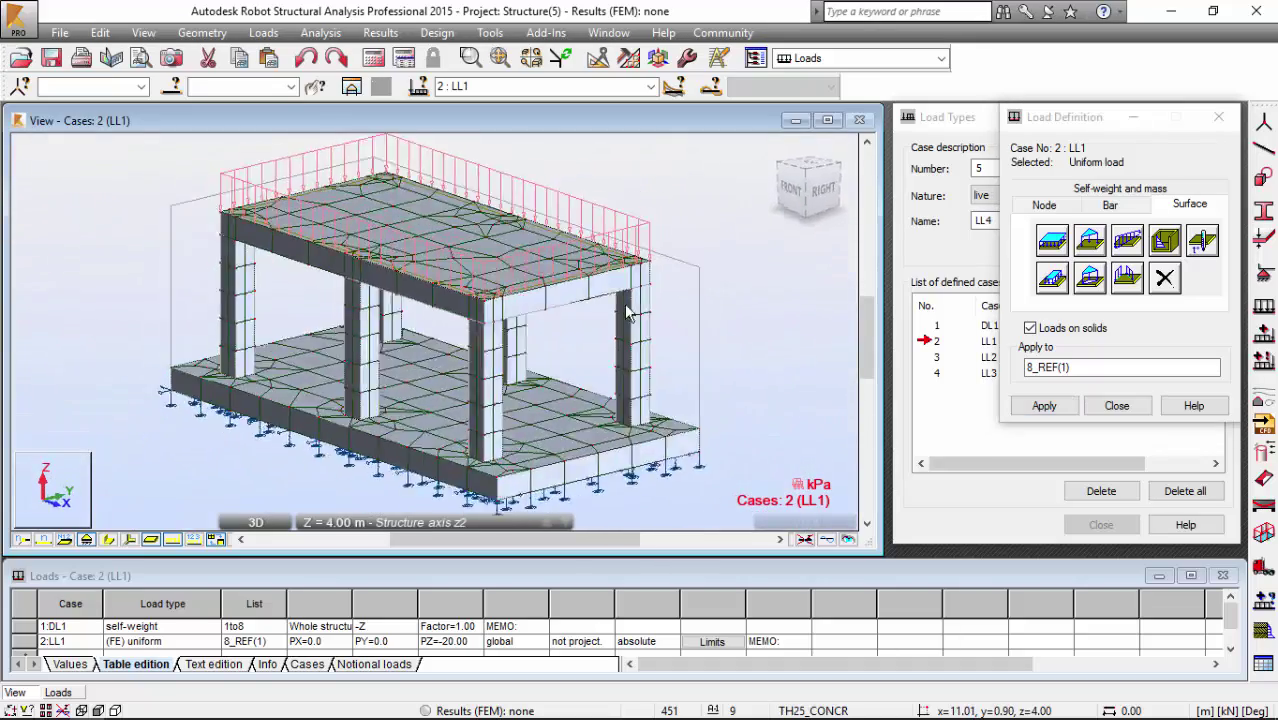
pyautogui.keyDown('shift'); pyautogui.moveTo(628, 313); pyautogui.dragTo(687, 312, button='middle'); pyautogui.keyUp('shift')
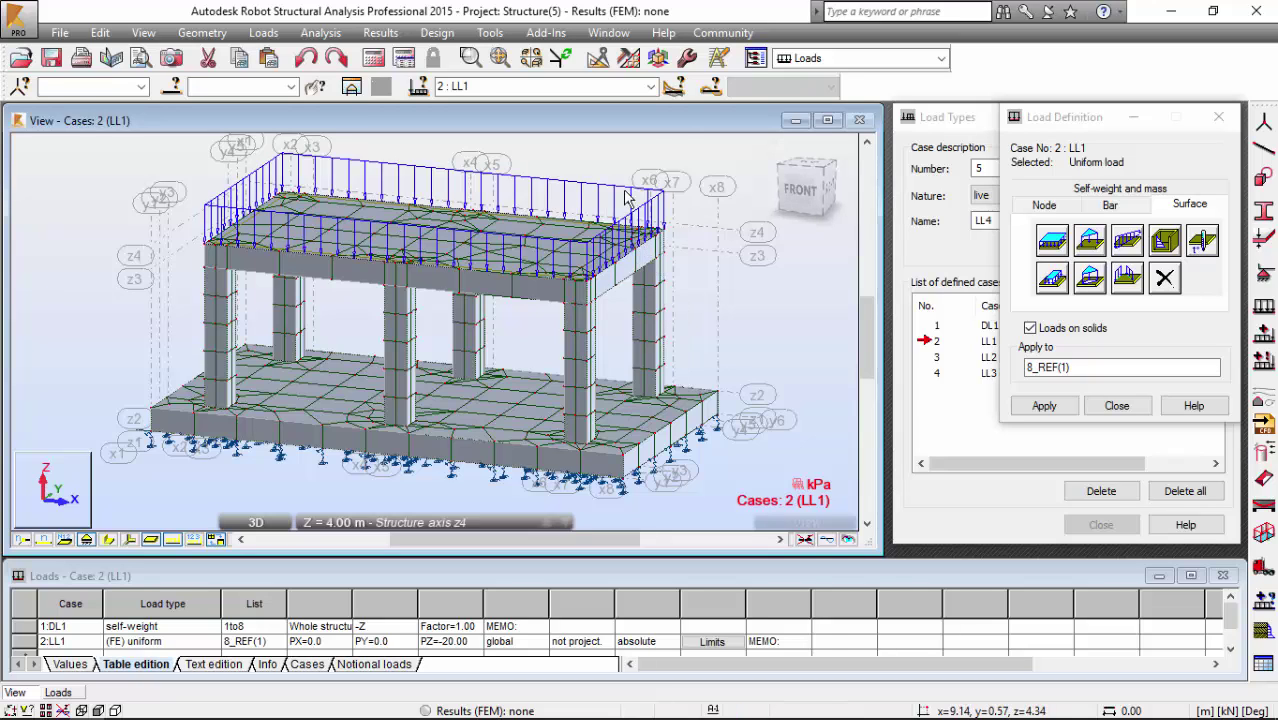
# Step: Make LL2 current and start a uniform planar contour load with Z = -40 kPa
pyautogui.click(651, 87)
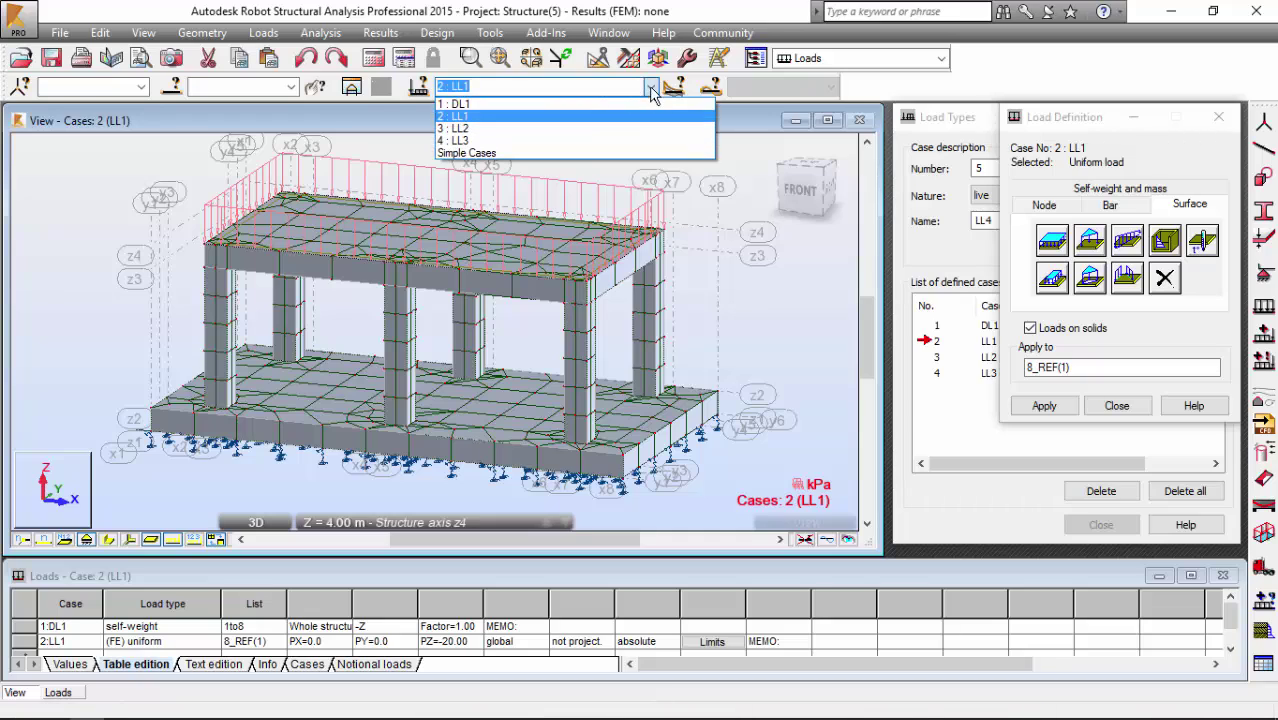
pyautogui.click(651, 87)
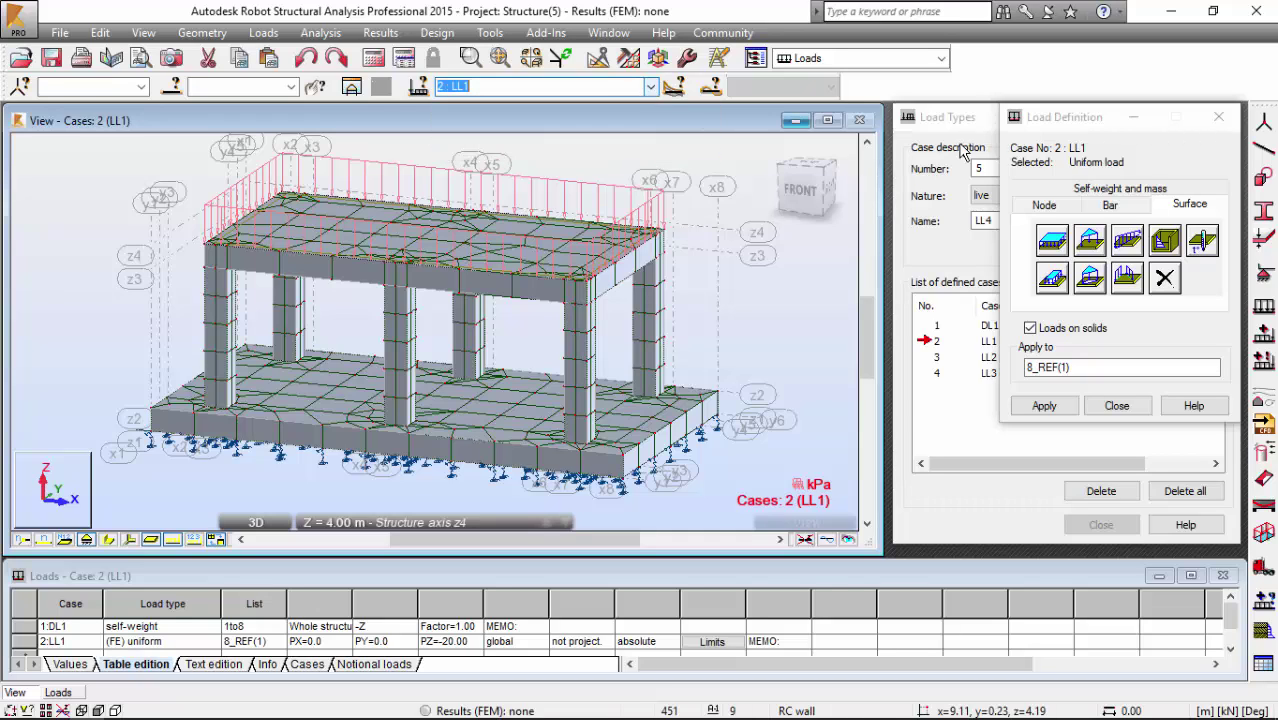
pyautogui.click(651, 87)
pyautogui.click(590, 128)
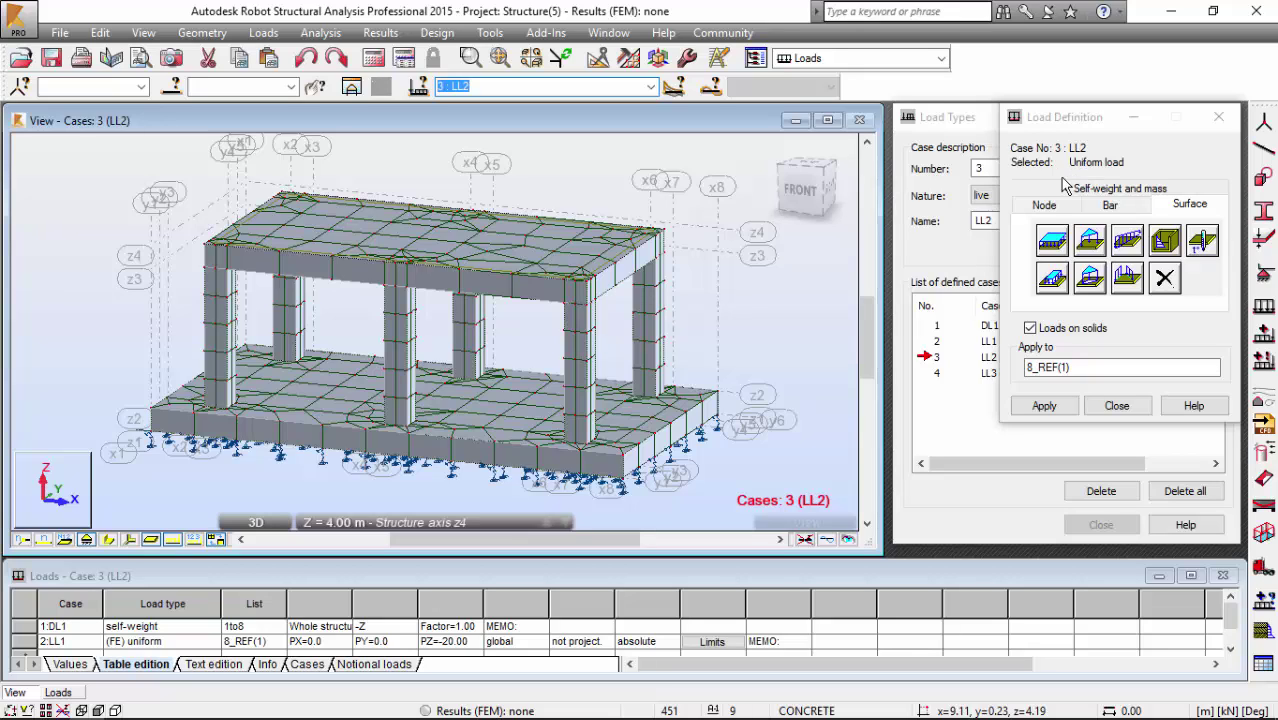
pyautogui.click(1052, 281)
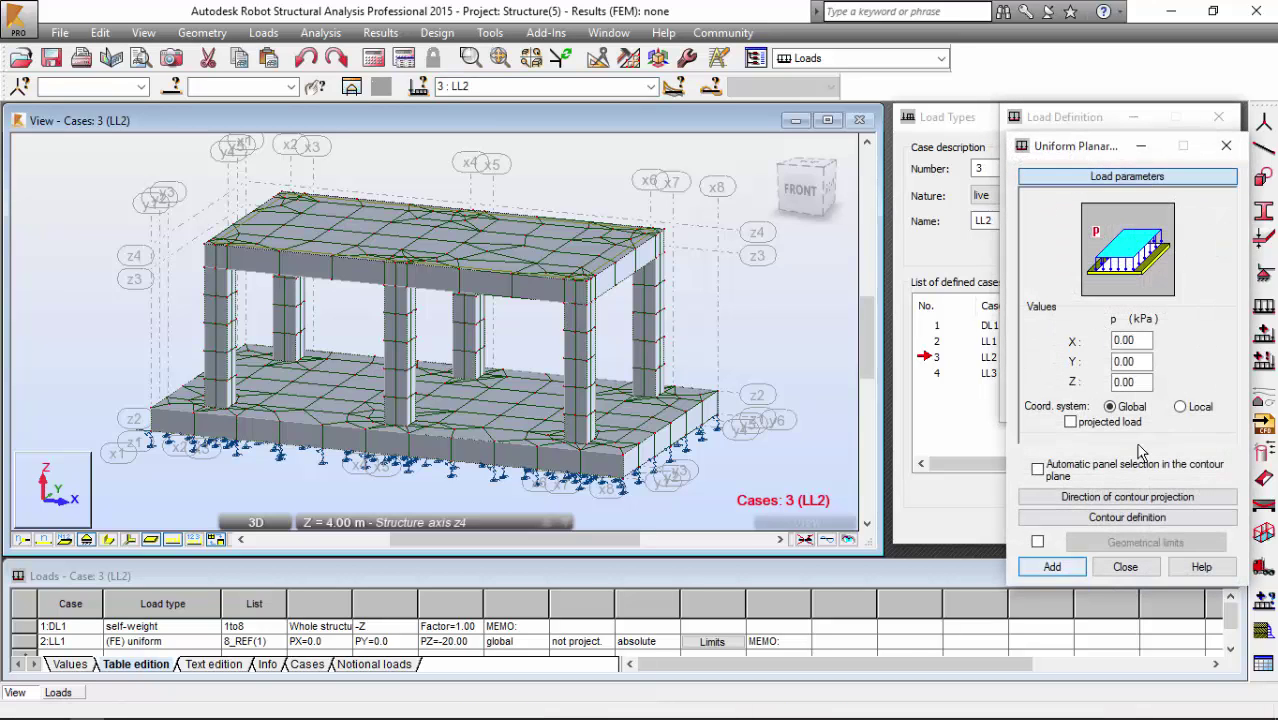
pyautogui.doubleClick(1138, 382)
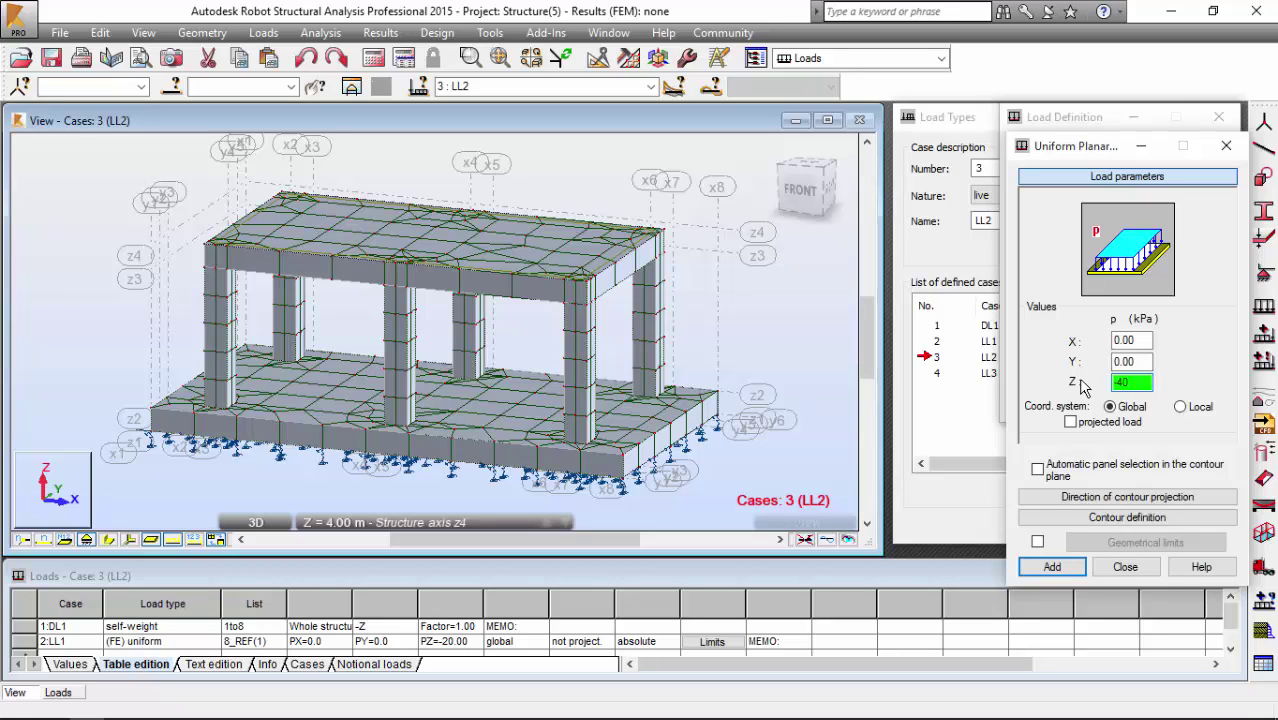
# Step: Start the contour definition and show the slab in top plan view
pyautogui.click(1110, 520)
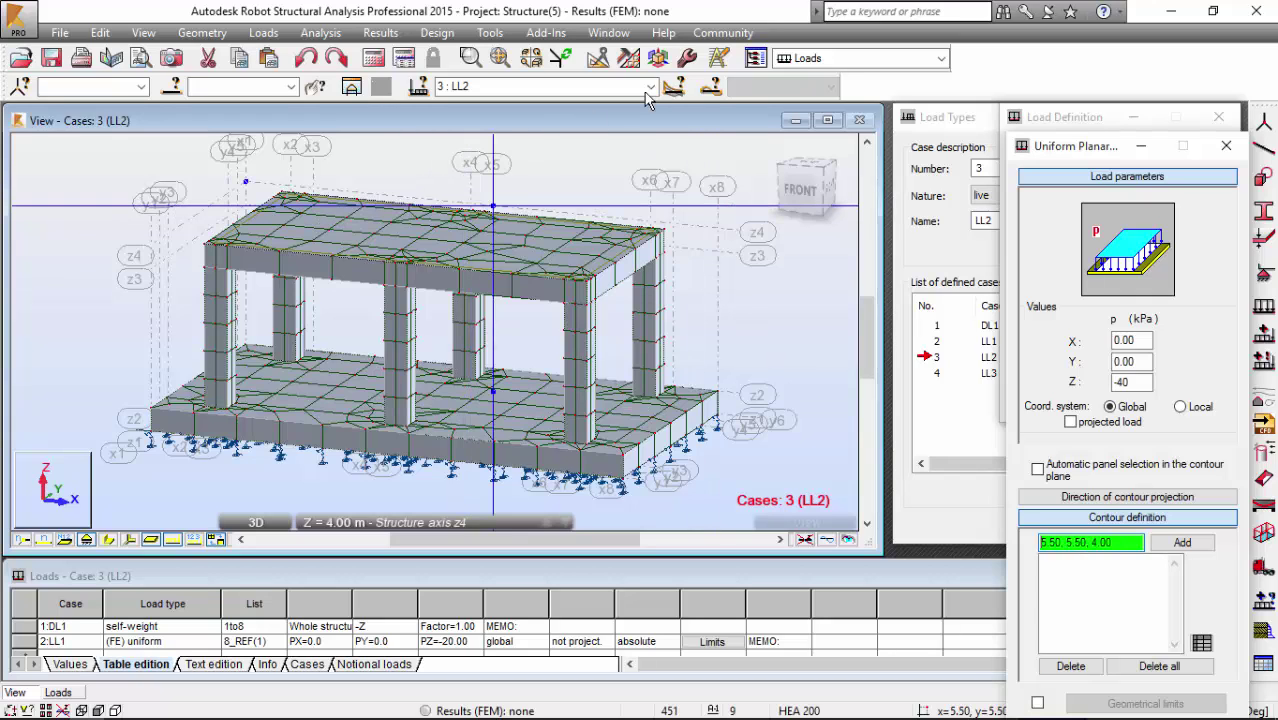
pyautogui.click(658, 58)
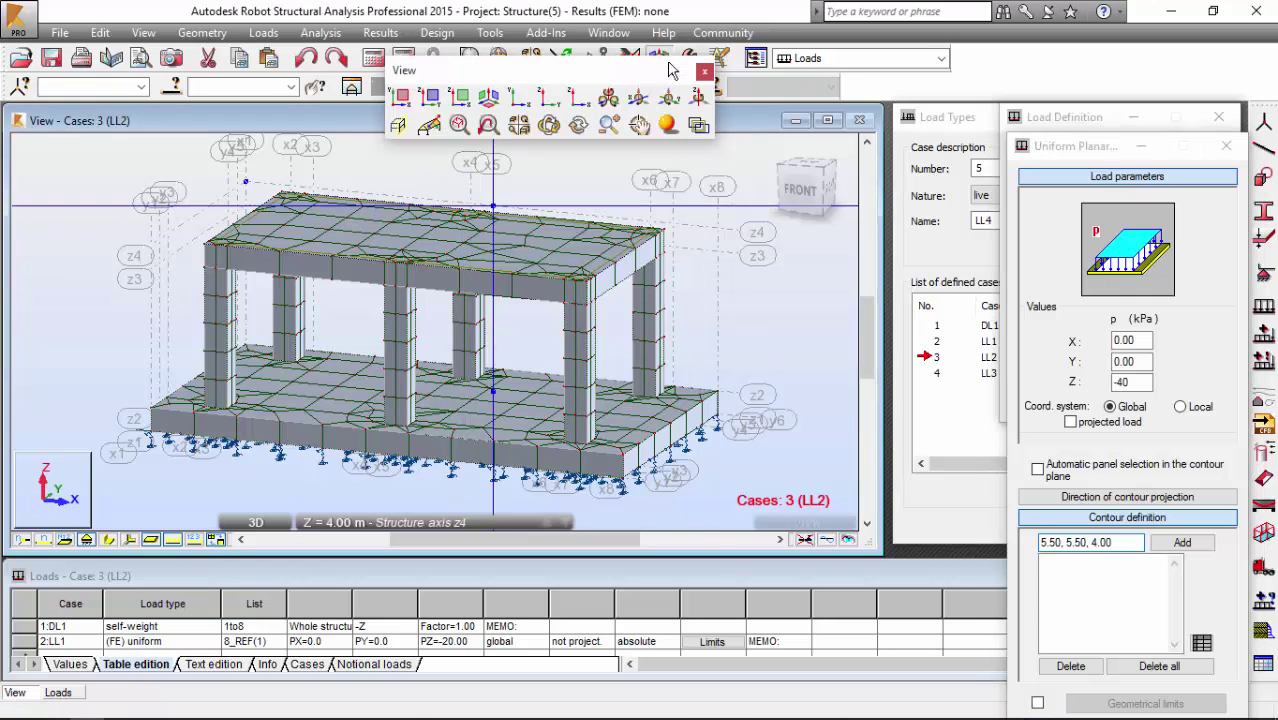
pyautogui.click(401, 96)
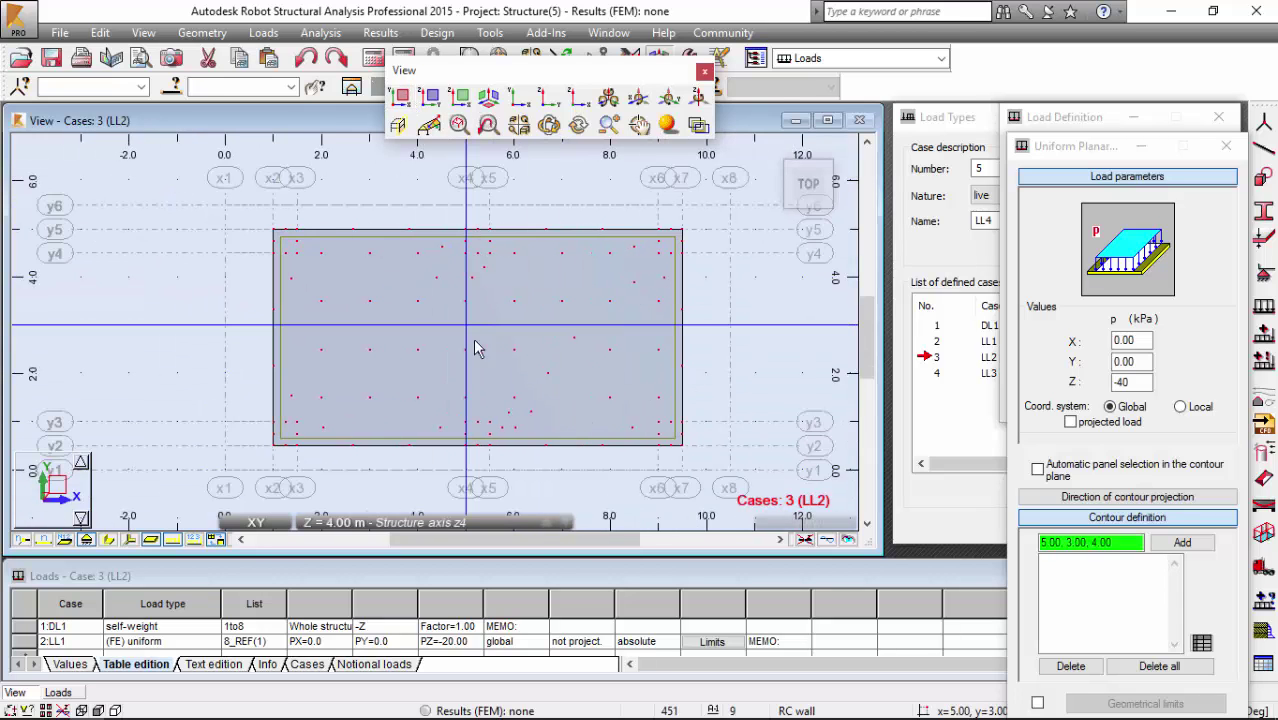
pyautogui.scroll(4, 397, 357)
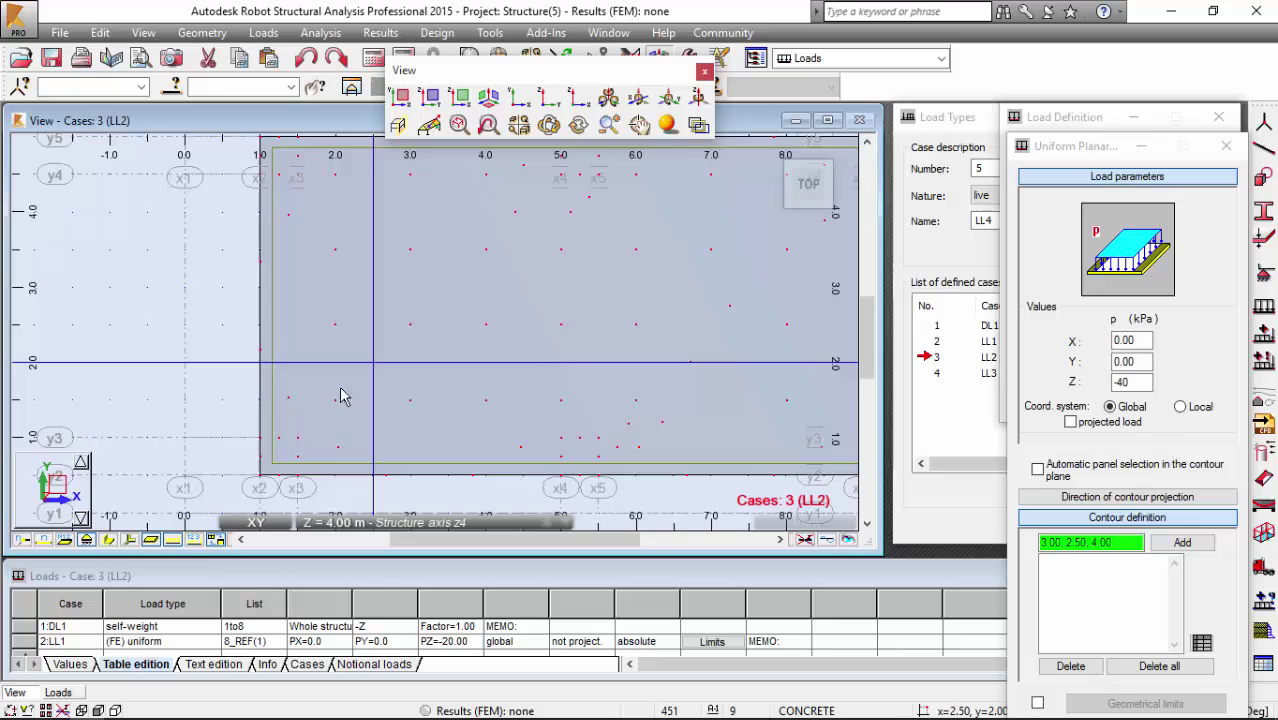
pyautogui.moveTo(306, 455); pyautogui.dragTo(408, 361, button='middle')
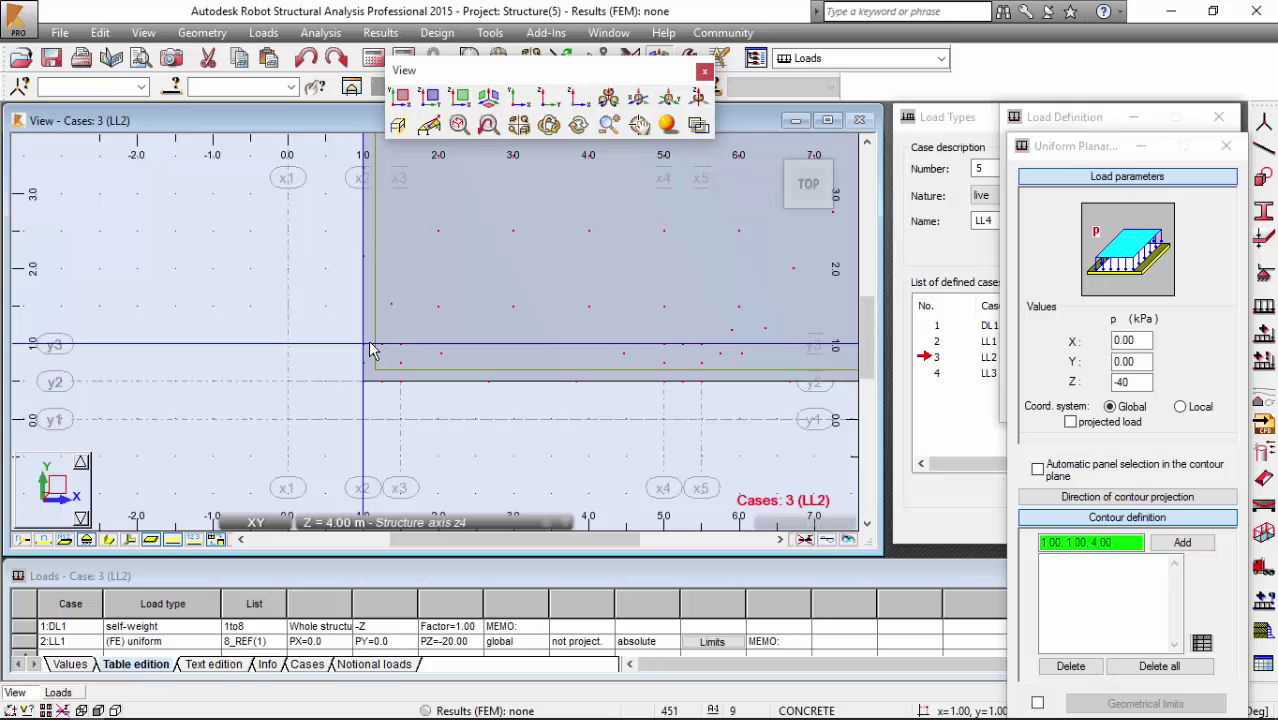
# Step: Pick contour points (1,1), (5,1), (5,5) and (1,5) at Z = 4.00 m
pyautogui.click(371, 350)
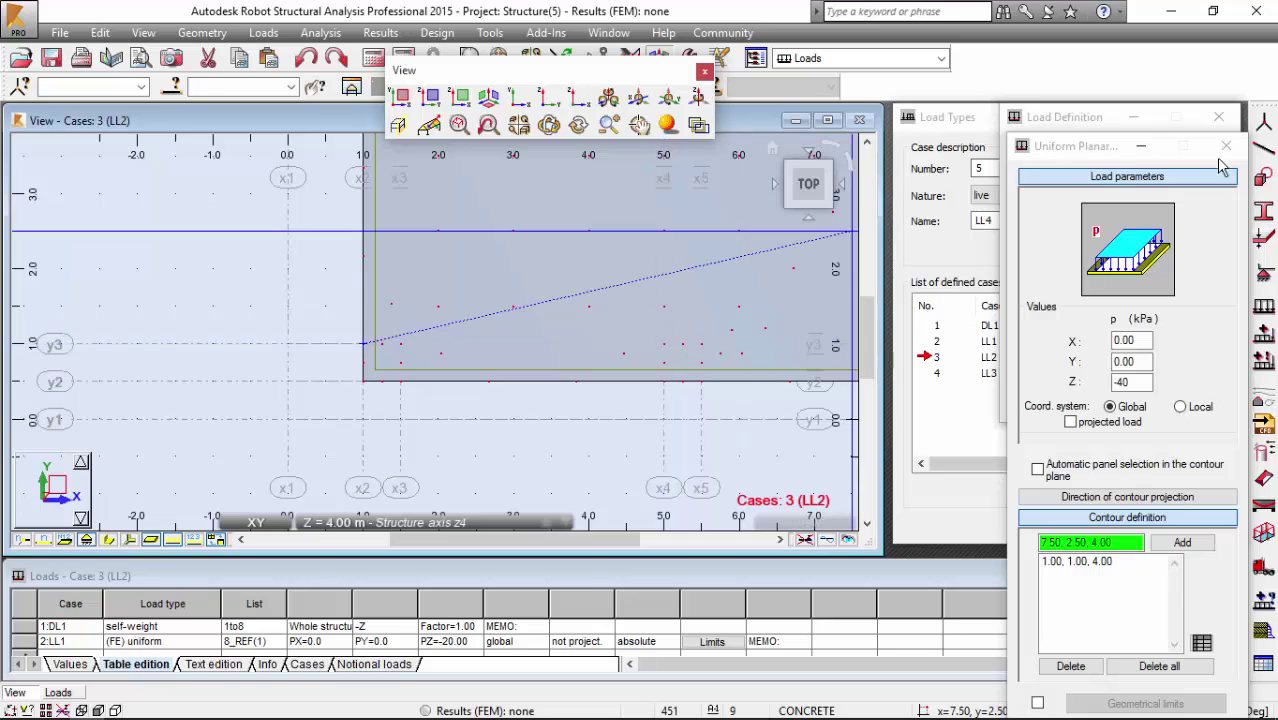
pyautogui.moveTo(1096, 157); pyautogui.dragTo(1058, 62)
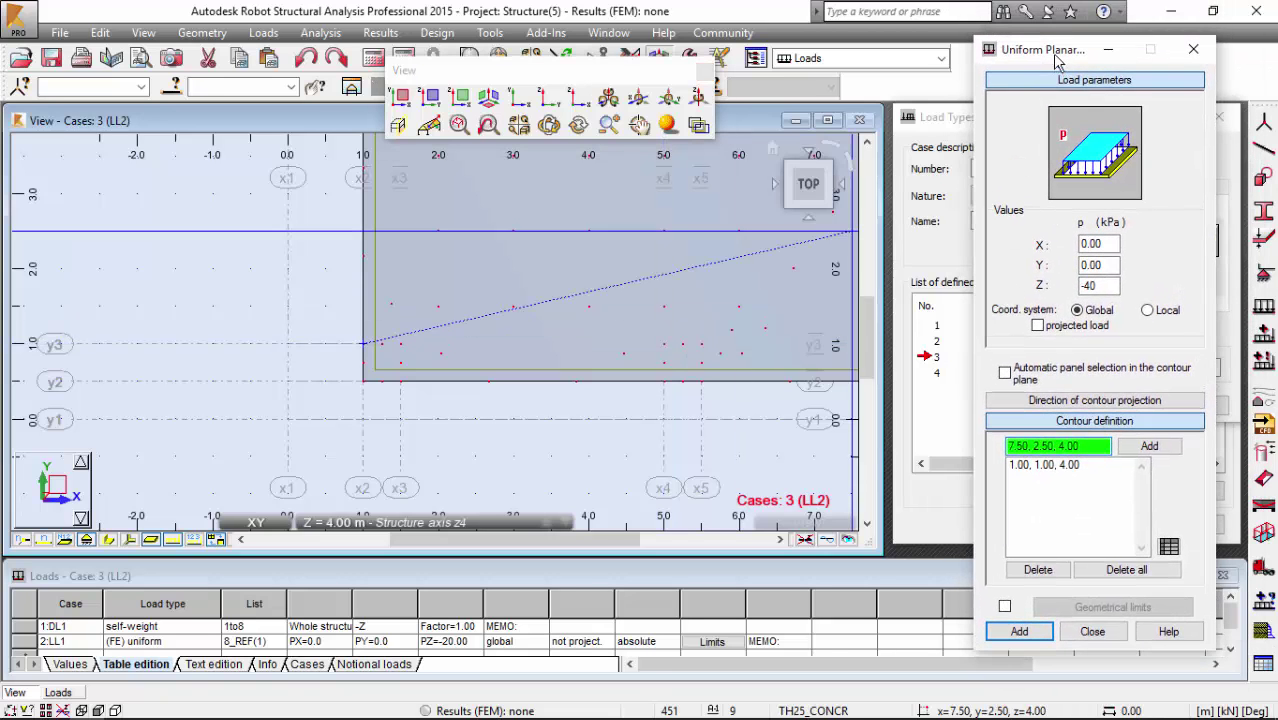
pyautogui.click(669, 355)
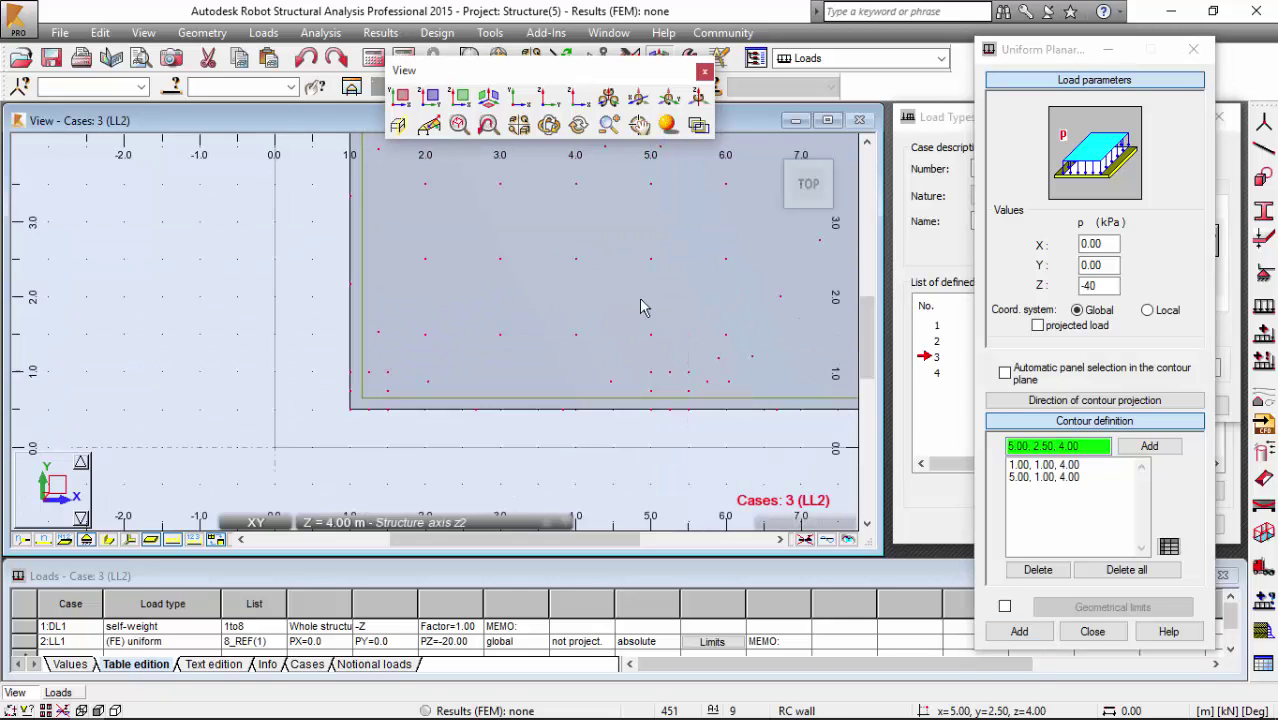
pyautogui.moveTo(643, 307); pyautogui.dragTo(614, 493, button='middle')
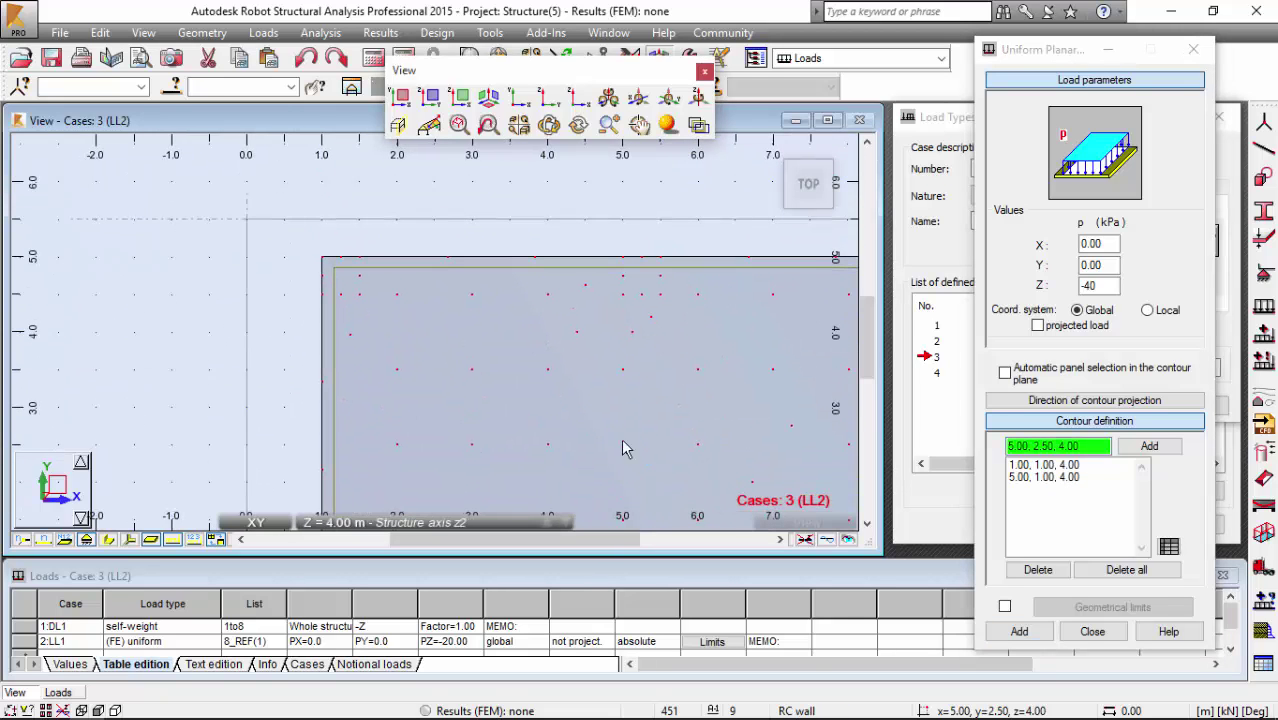
pyautogui.click(622, 270)
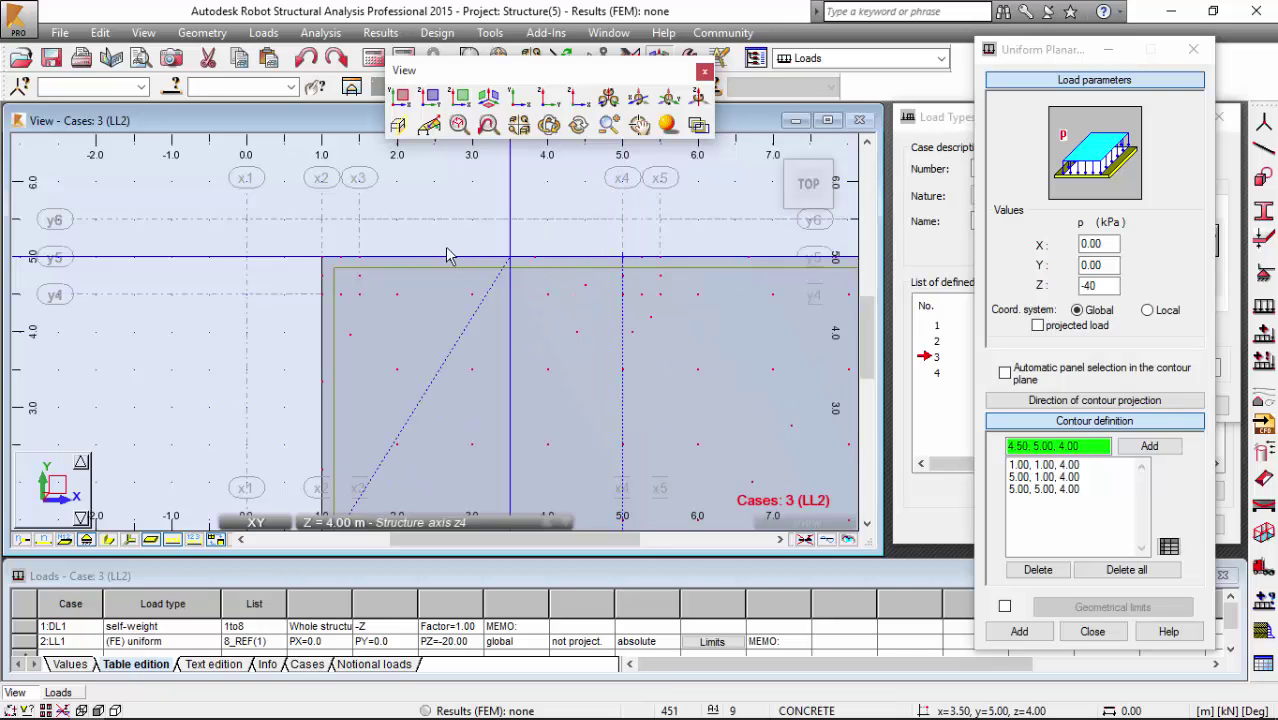
pyautogui.click(321, 258)
pyautogui.scroll(-2, 323, 260)
pyautogui.moveTo(344, 300); pyautogui.dragTo(369, 283, button='middle')
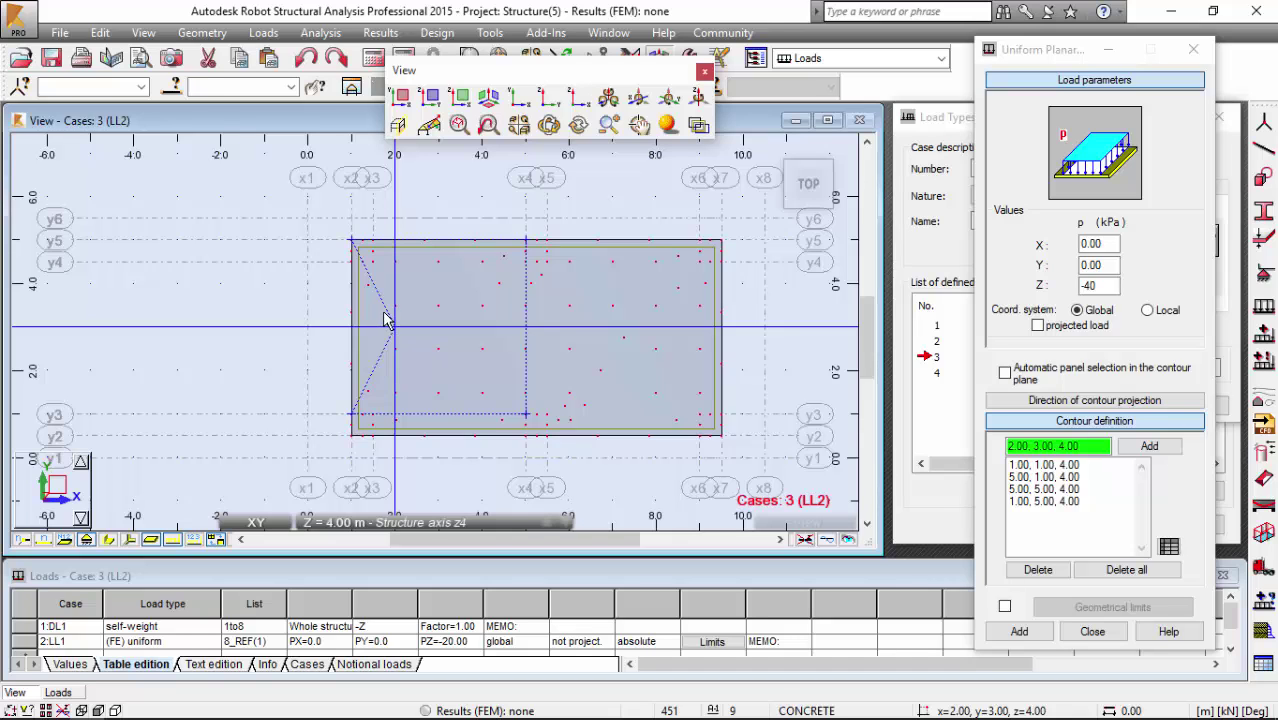
# Step: Add and apply the -40 kPa contour load to roof slab 8_REF(1), returning to 3D
pyautogui.click(1030, 631)
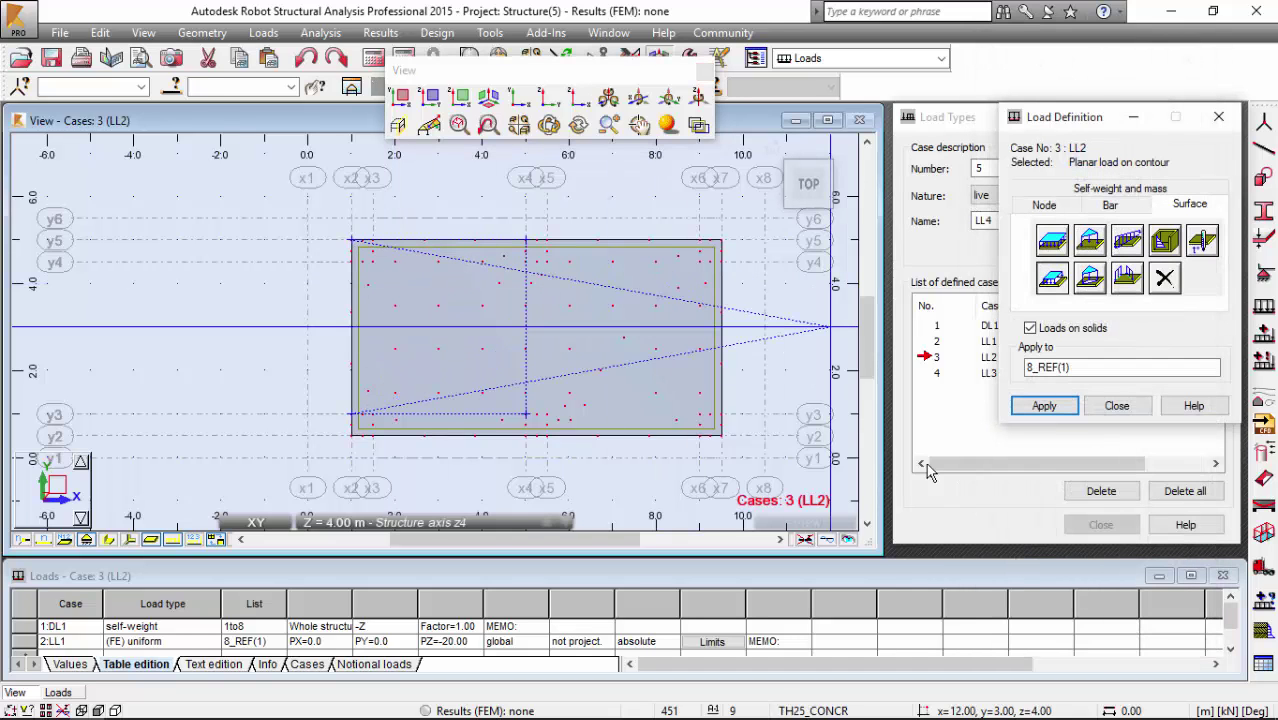
pyautogui.click(1045, 408)
pyautogui.keyDown('shift'); pyautogui.moveTo(622, 424); pyautogui.dragTo(590, 337, button='middle'); pyautogui.keyUp('shift')
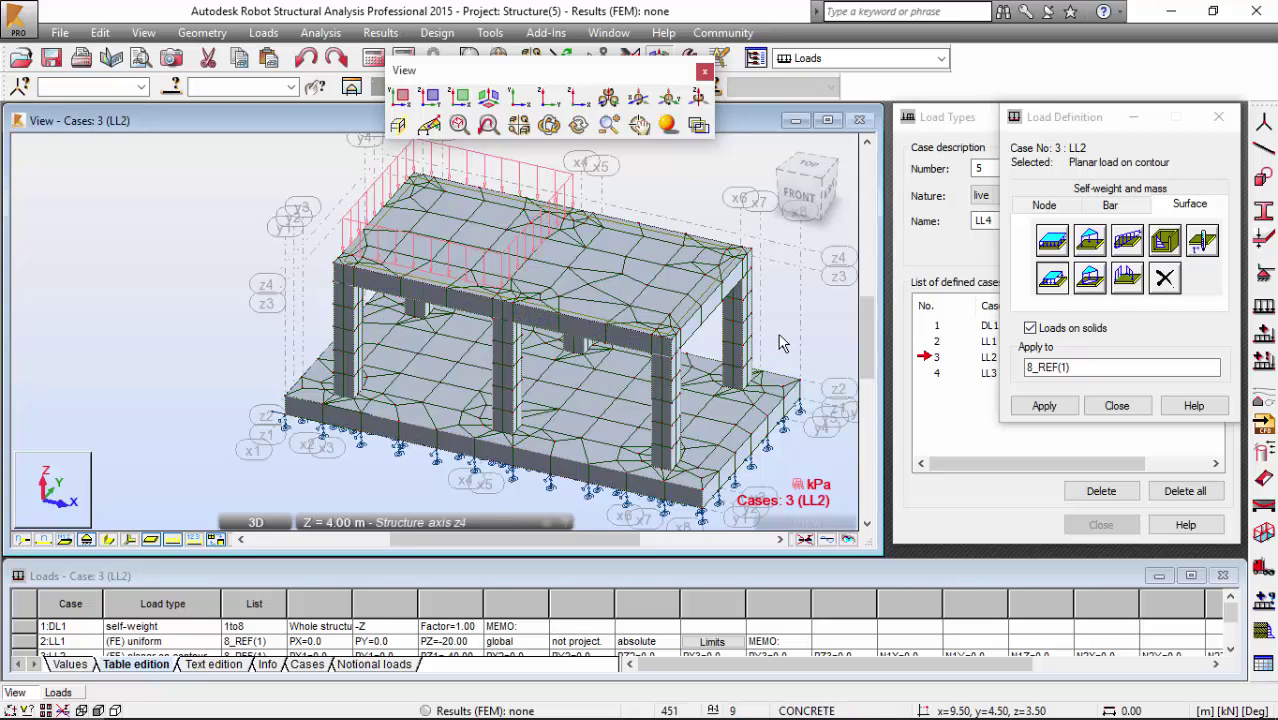
pyautogui.click(1058, 206)
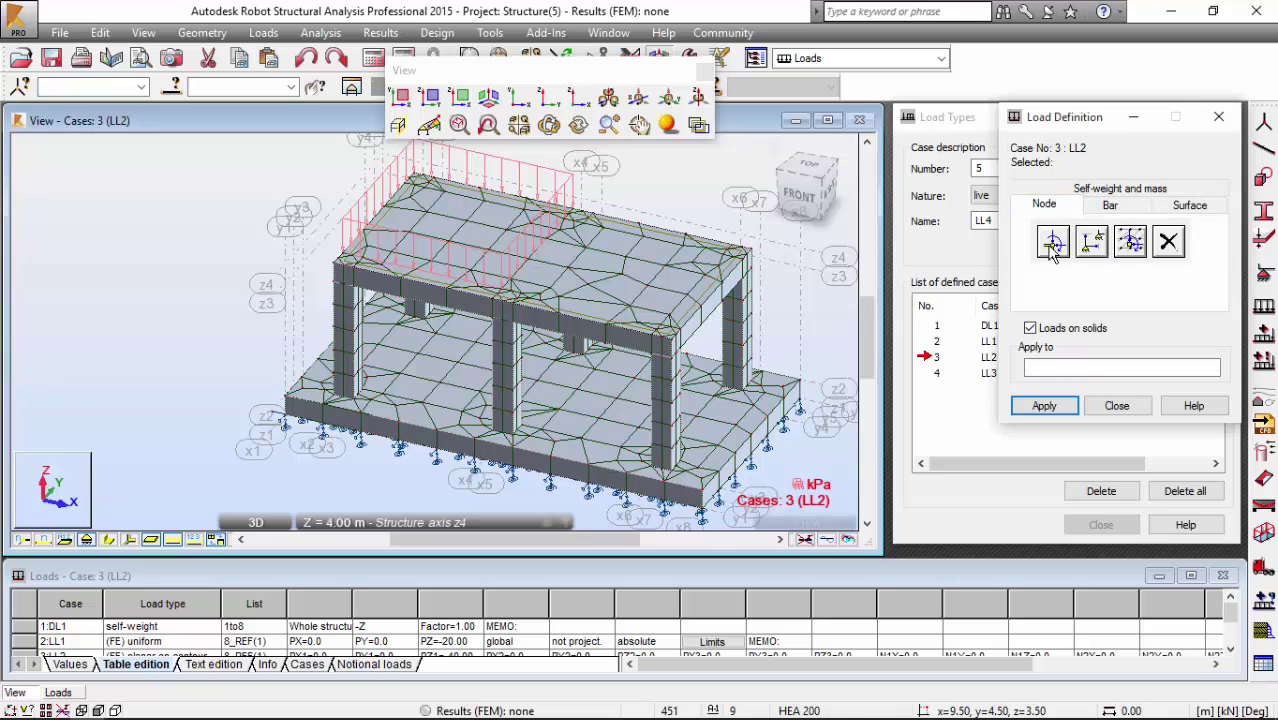
pyautogui.moveTo(697, 78); pyautogui.dragTo(357, 168)
# Step: Make LL3 current and define a nodal force of Z = -100 kN
pyautogui.click(650, 86)
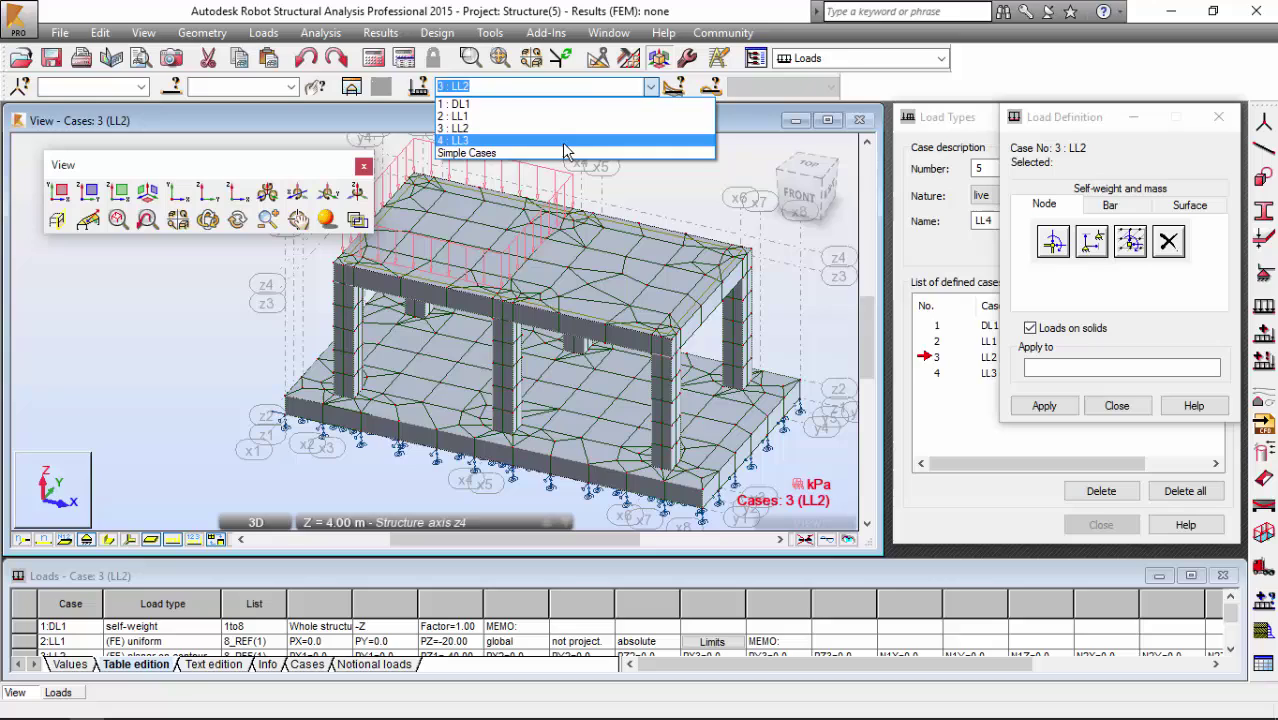
pyautogui.click(570, 136)
pyautogui.click(1052, 241)
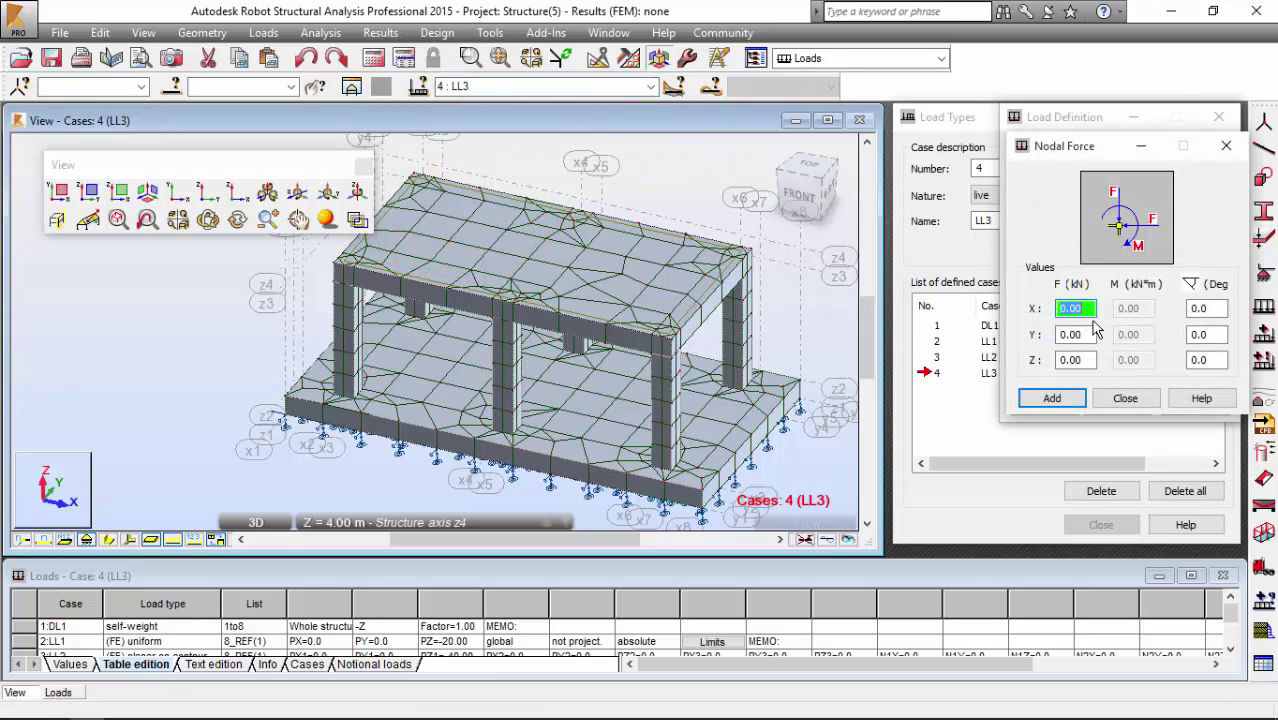
pyautogui.doubleClick(1088, 361)
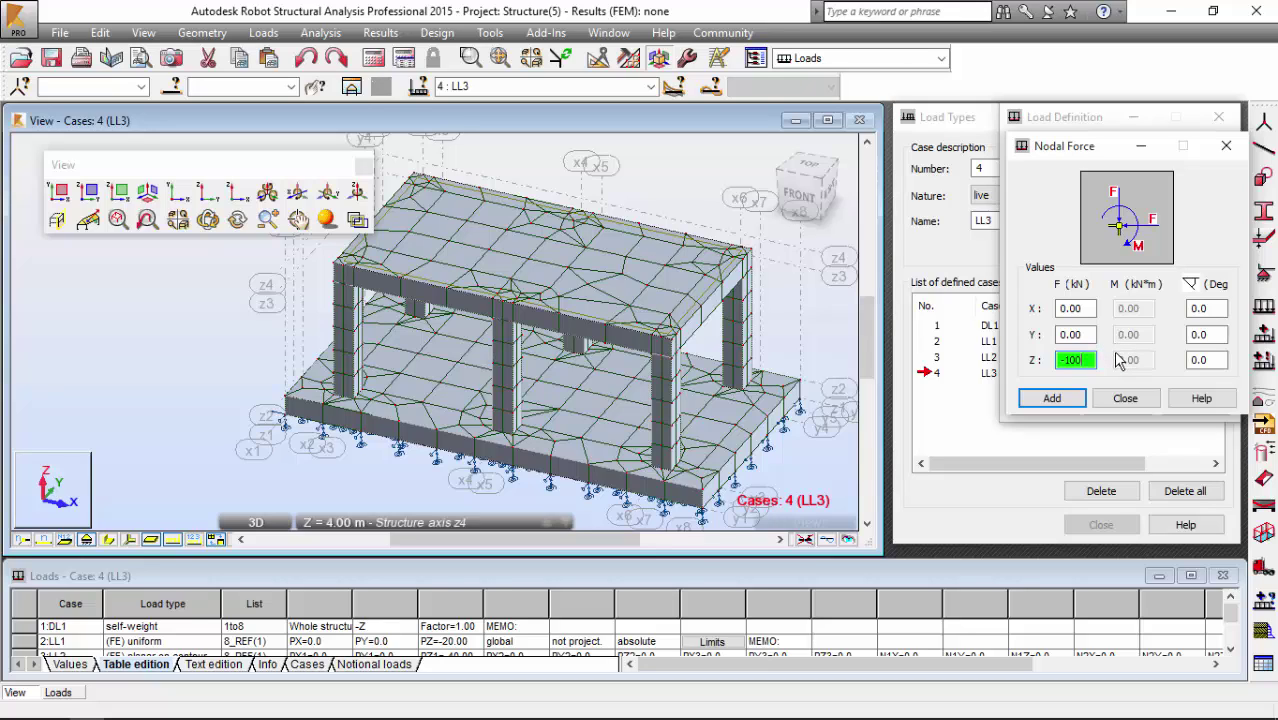
pyautogui.click(1055, 398)
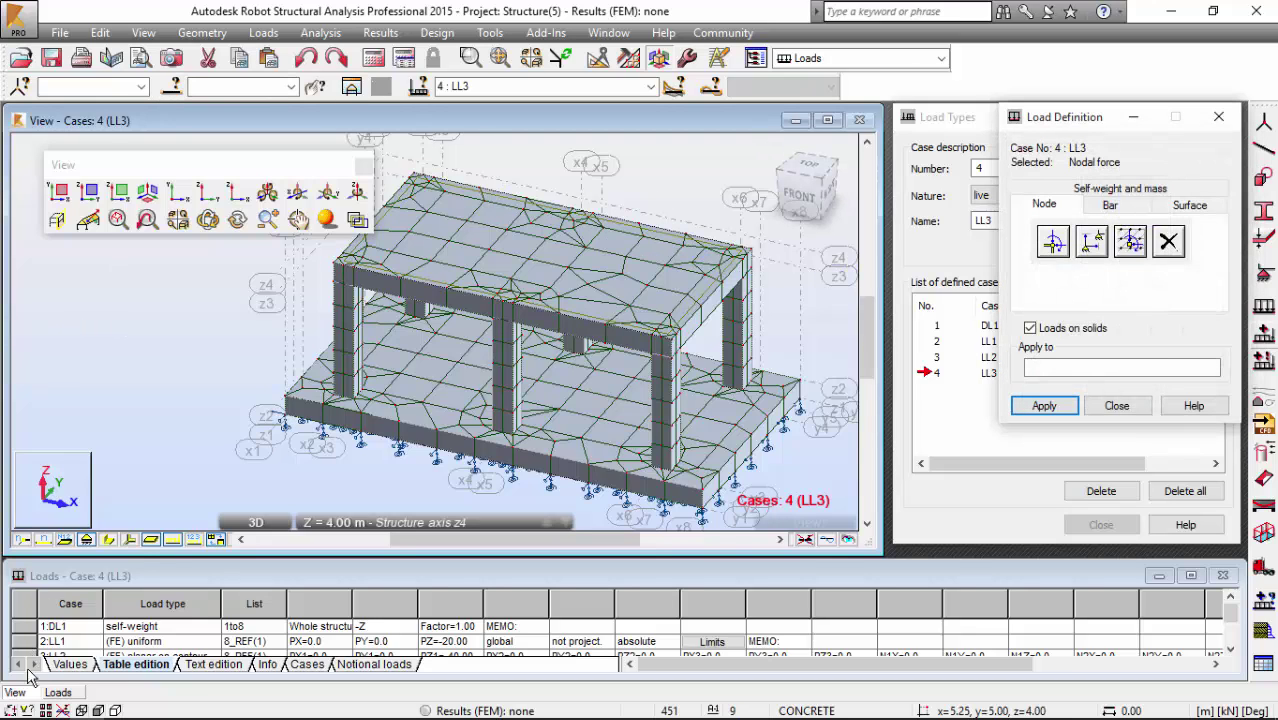
# Step: Show node numbers, apply the force at roof node 97, and close Load Definition
pyautogui.click(21, 540)
pyautogui.scroll(10, 560, 316)
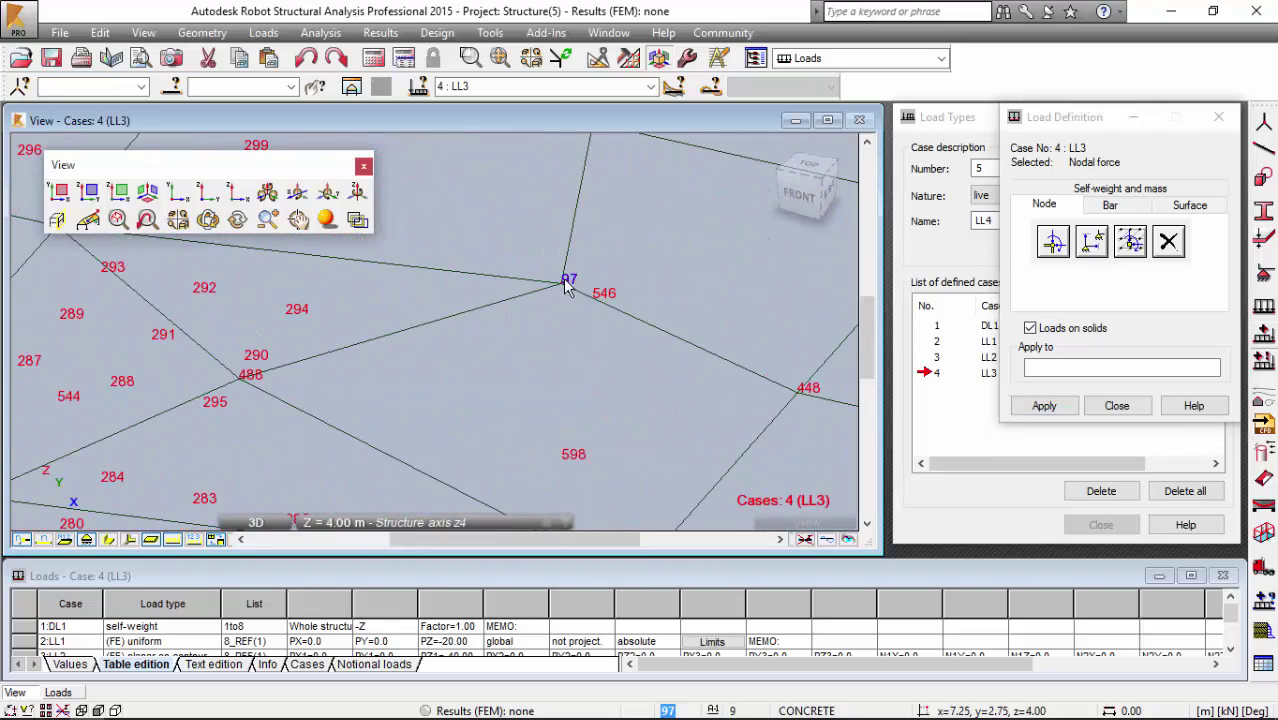
pyautogui.scroll(-6, 575, 288)
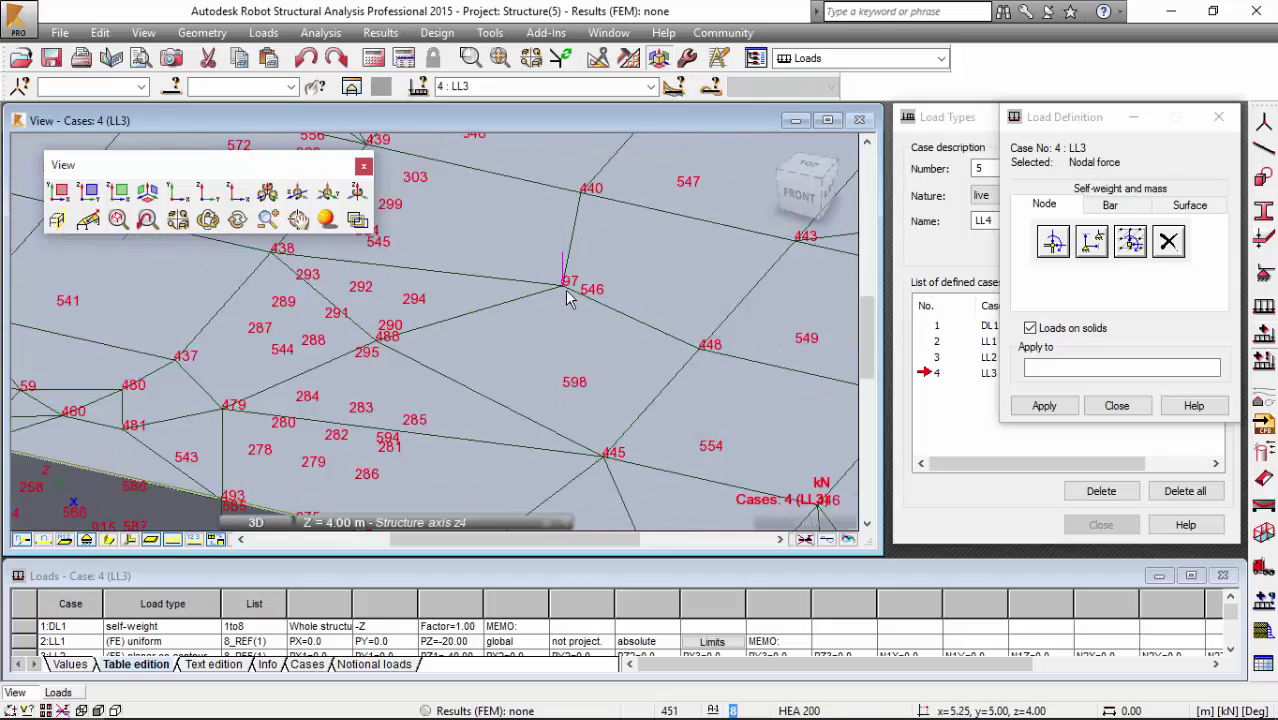
pyautogui.scroll(-5, 592, 303)
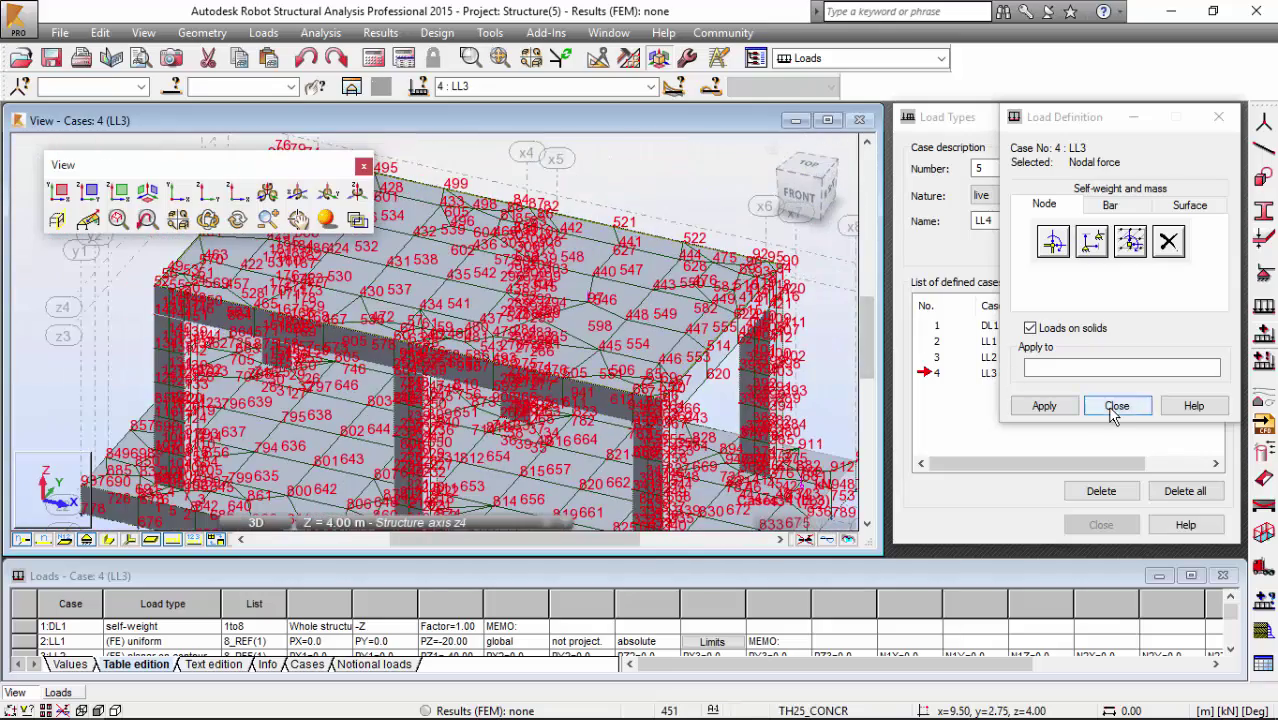
pyautogui.click(1117, 405)
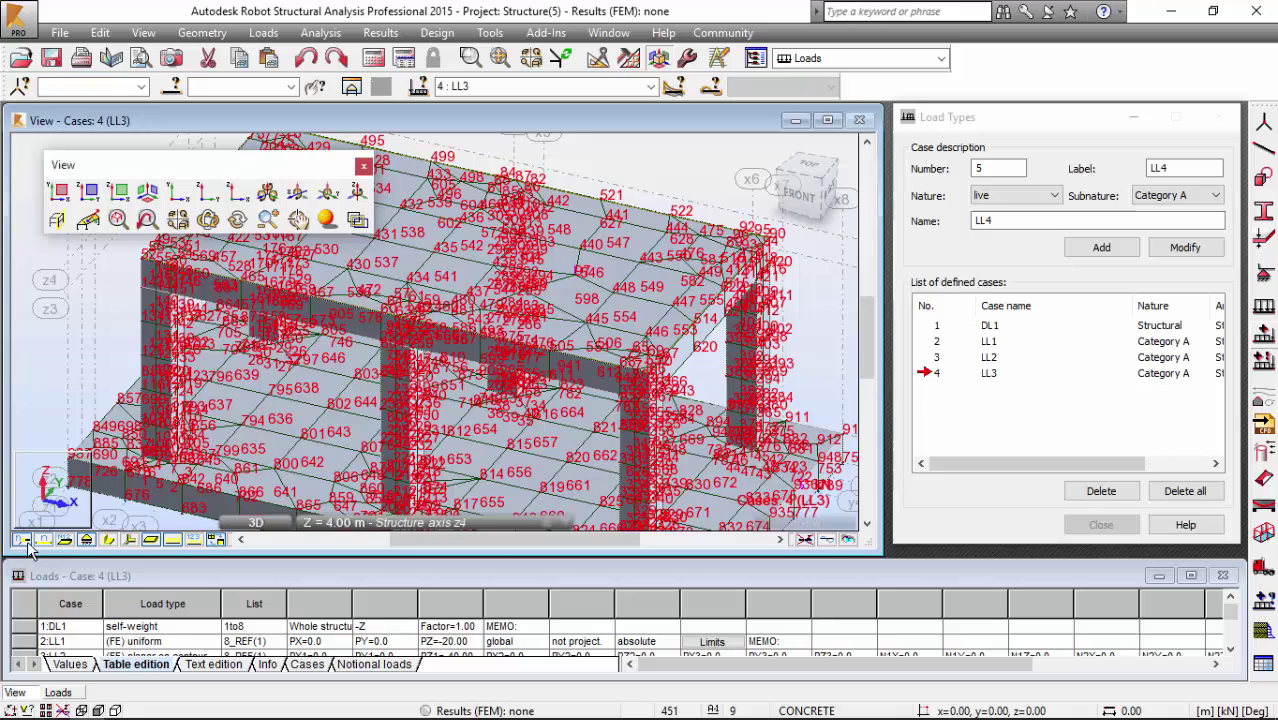
pyautogui.scroll(-3, 648, 198)
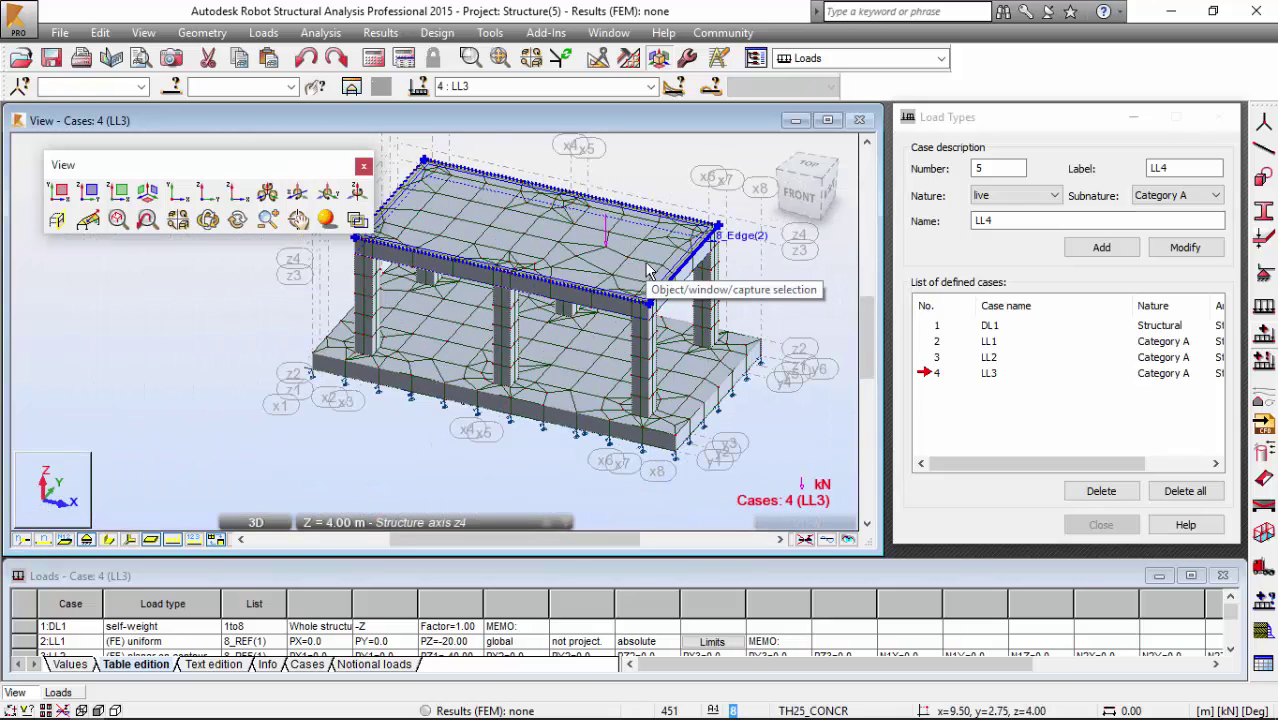
# Step: Run the structural analysis, then expand the Results layouts in the layout selector
pyautogui.click(373, 58)
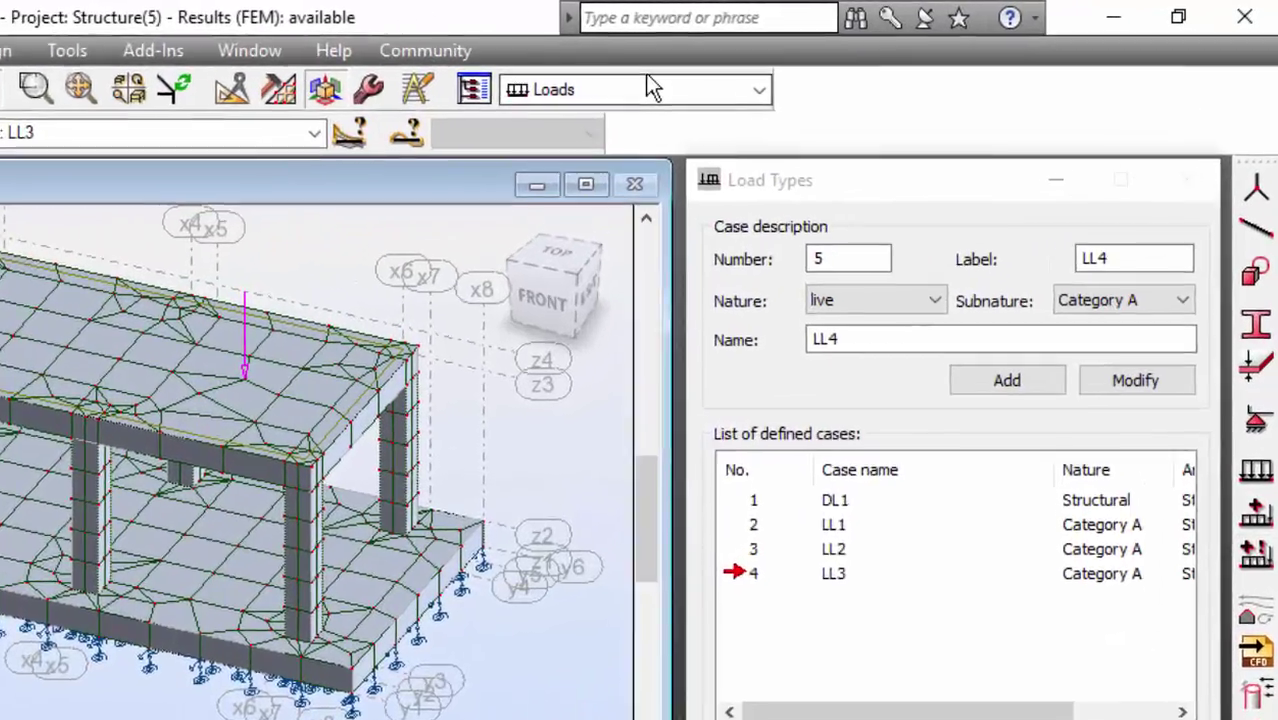
pyautogui.click(632, 95)
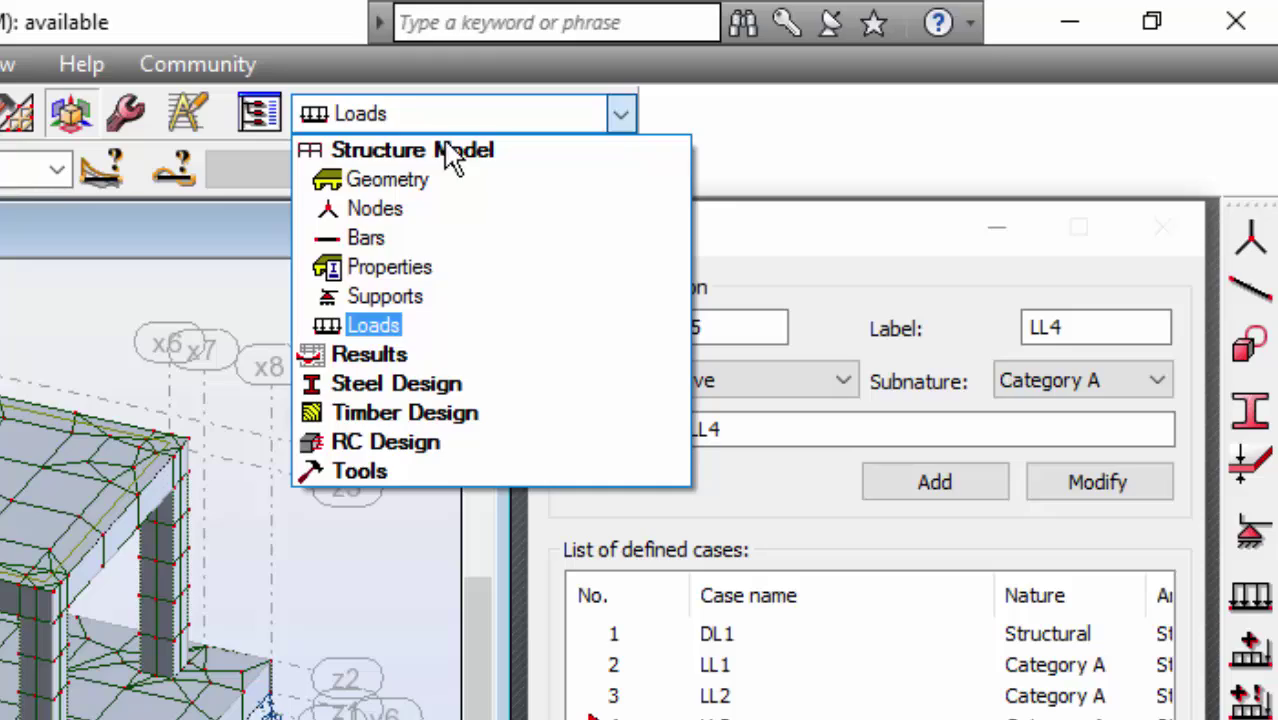
pyautogui.click(392, 355)
# Step: Open Results - maps, maximize the view, and apply a Displacements z (UZ) map for DL1
pyautogui.click(395, 243)
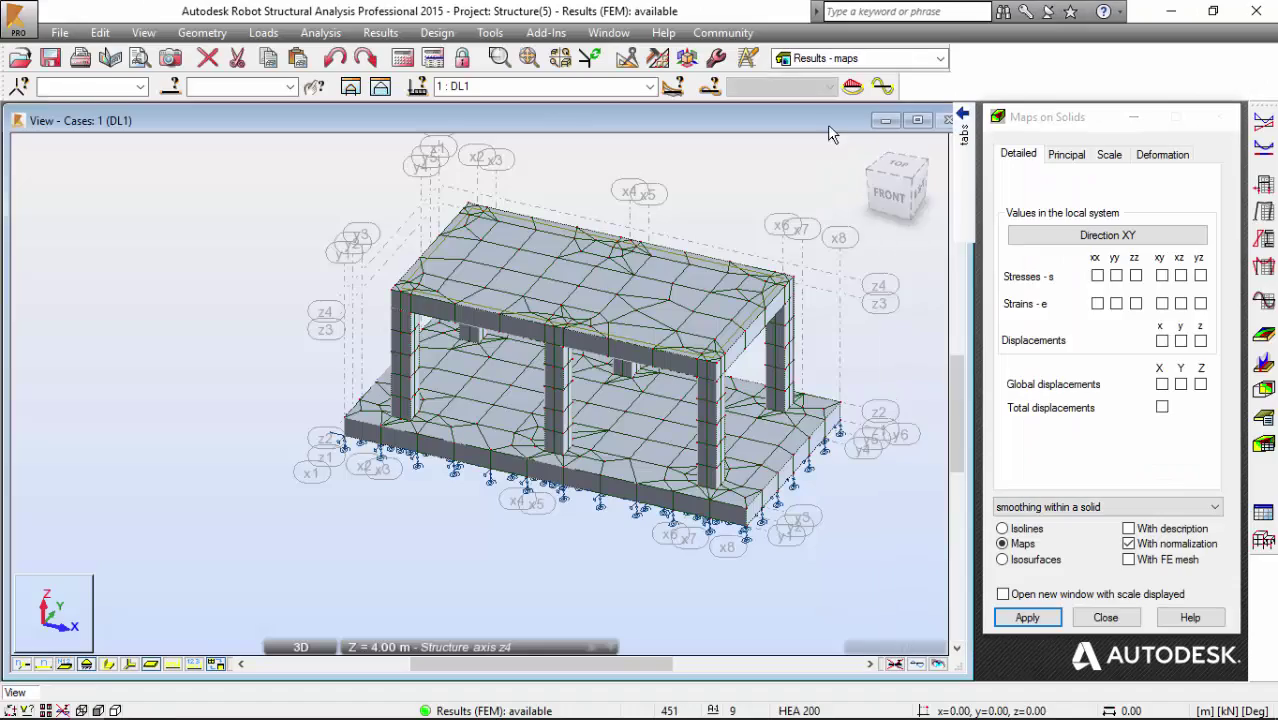
pyautogui.moveTo(827, 124); pyautogui.dragTo(660, 117)
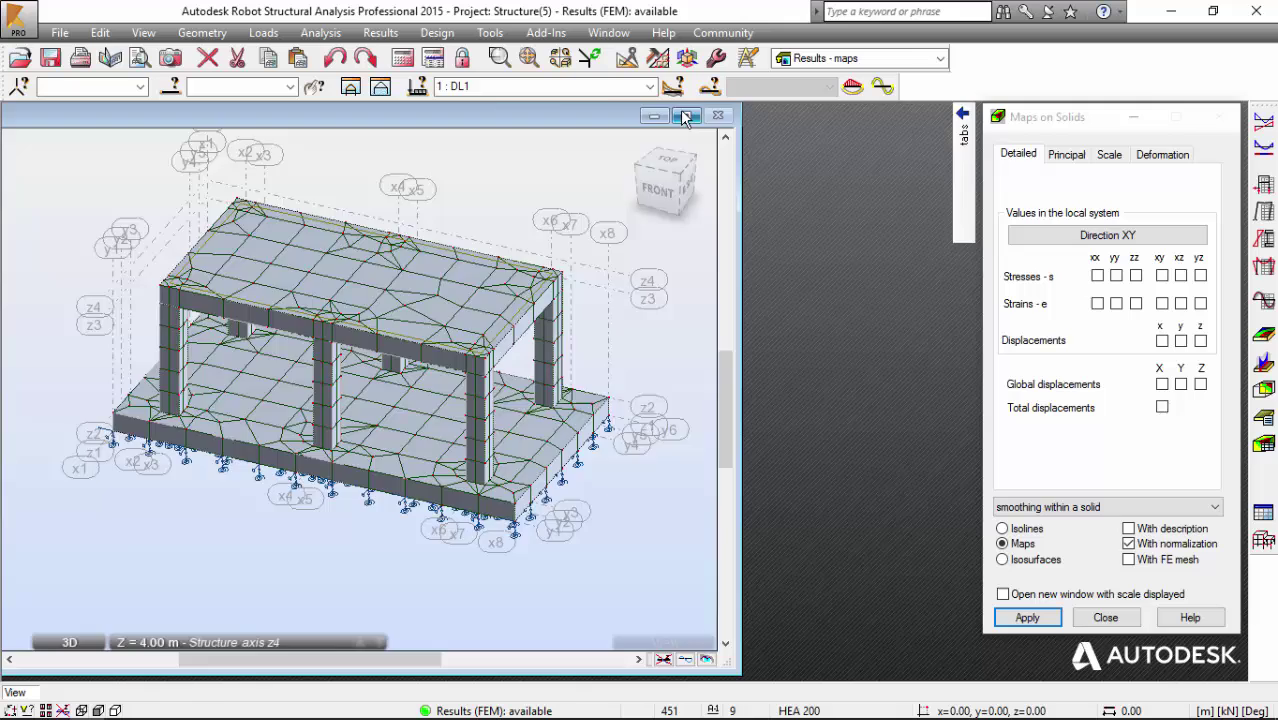
pyautogui.click(686, 117)
pyautogui.moveTo(963, 128)
pyautogui.moveTo(1058, 117); pyautogui.dragTo(88, 160)
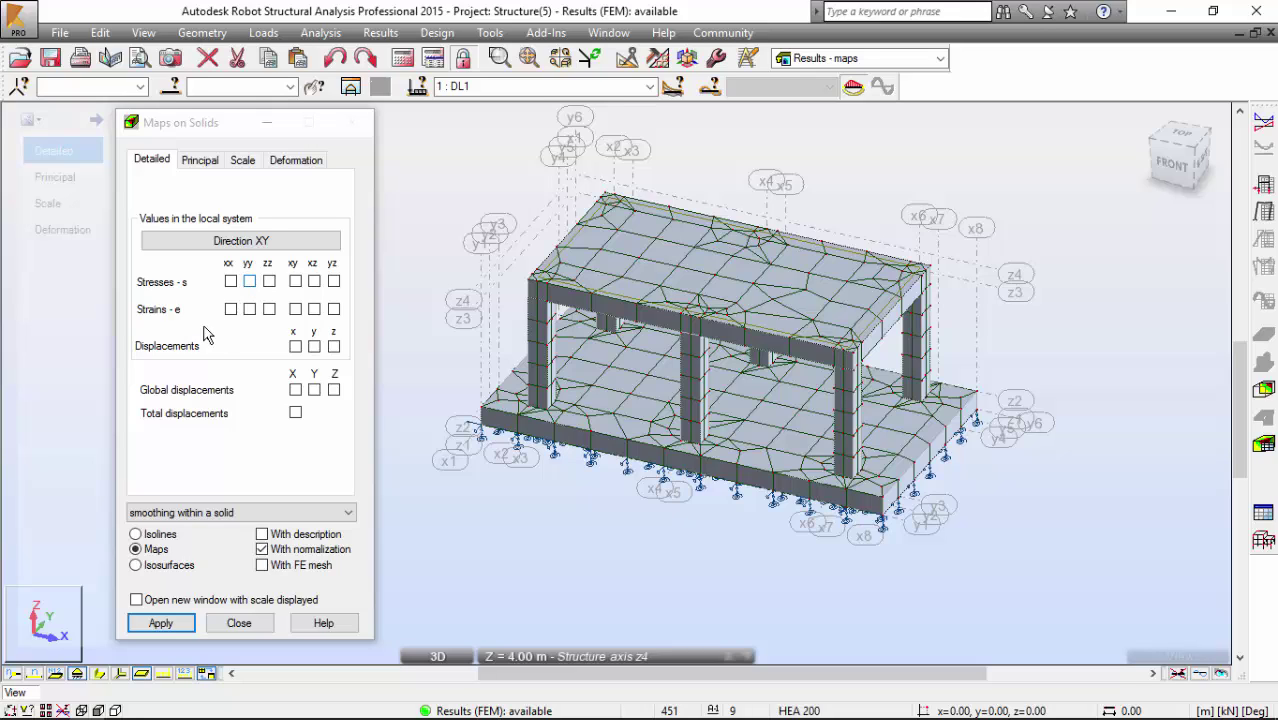
pyautogui.click(334, 347)
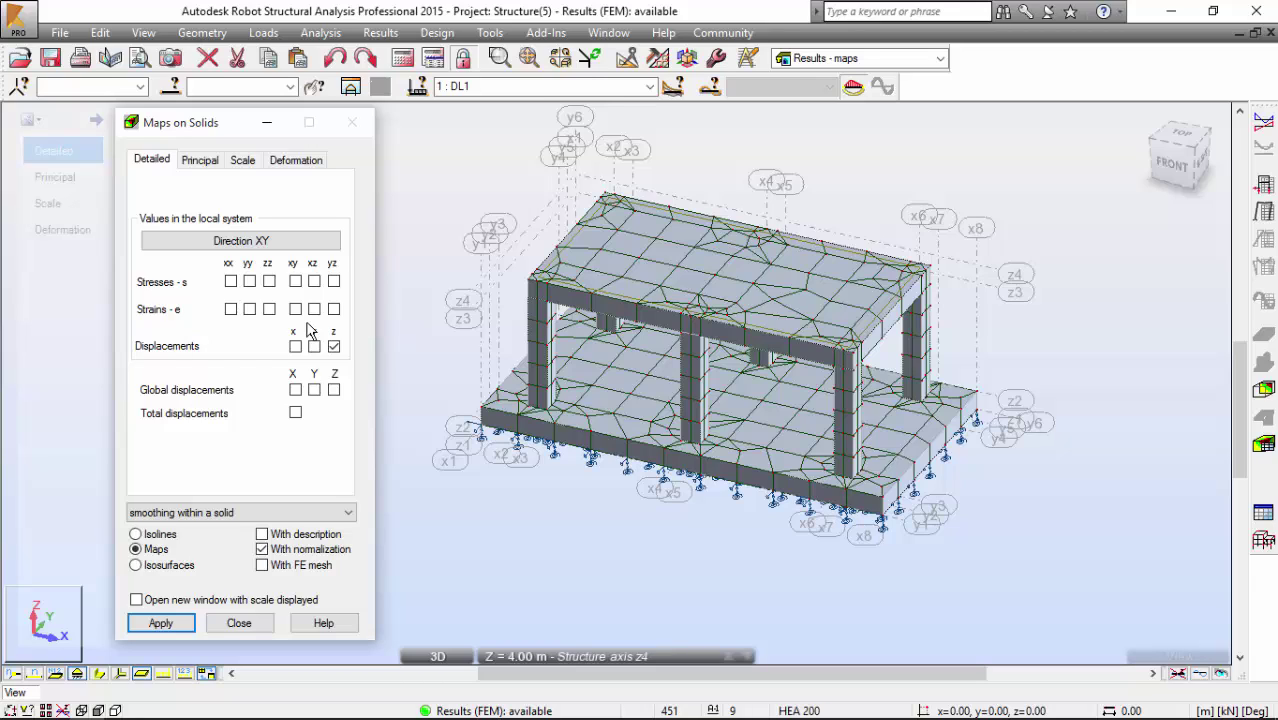
pyautogui.click(163, 623)
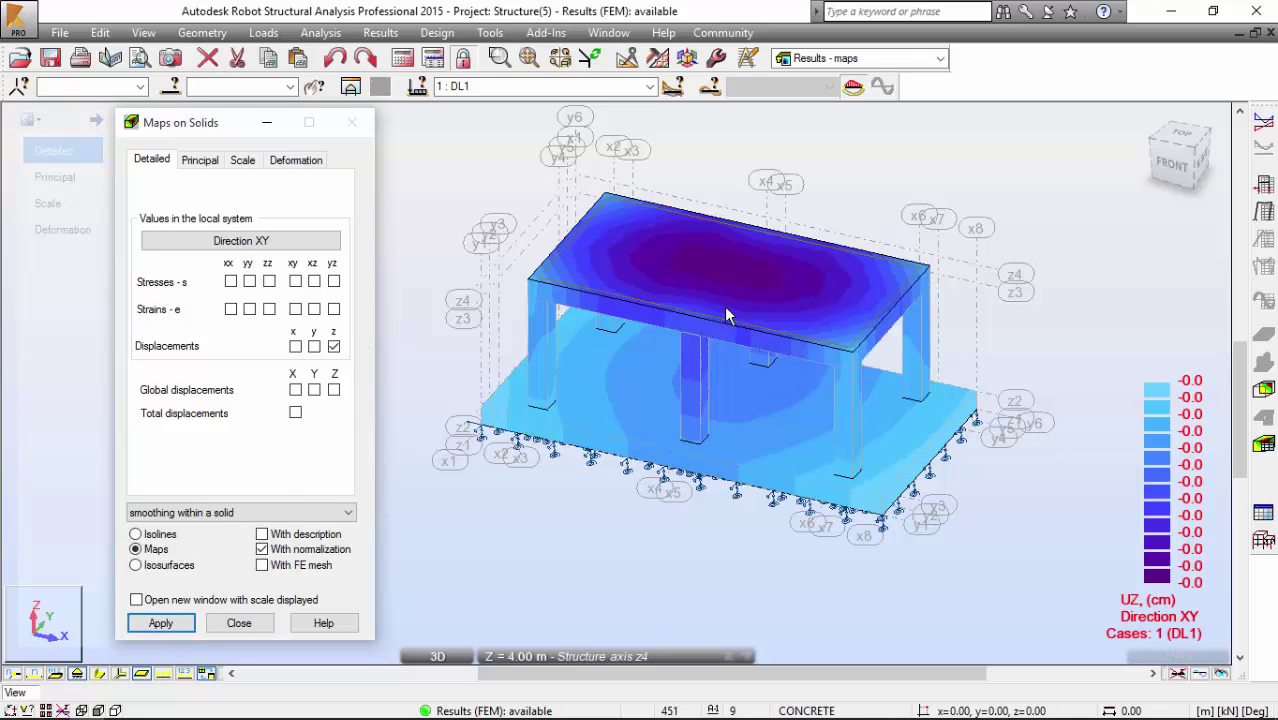
# Step: Step through the UZ displacement maps for load cases LL1, LL2 and LL3
pyautogui.click(650, 86)
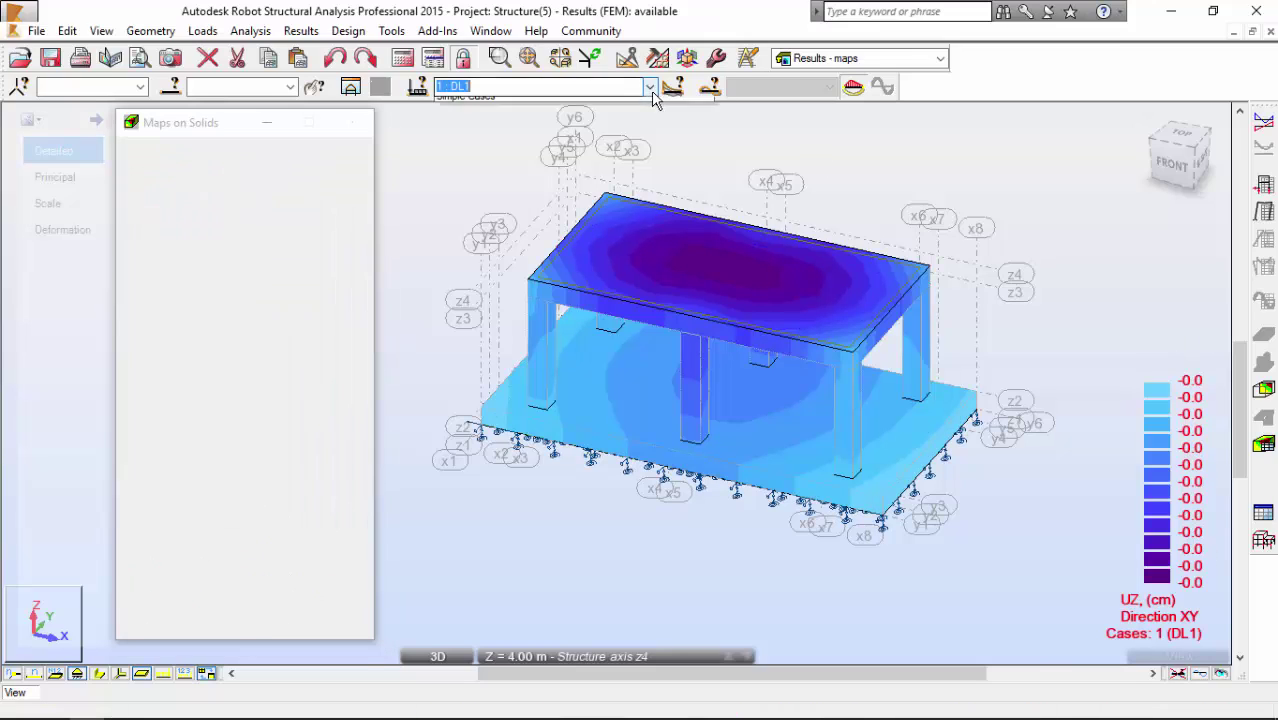
pyautogui.click(607, 116)
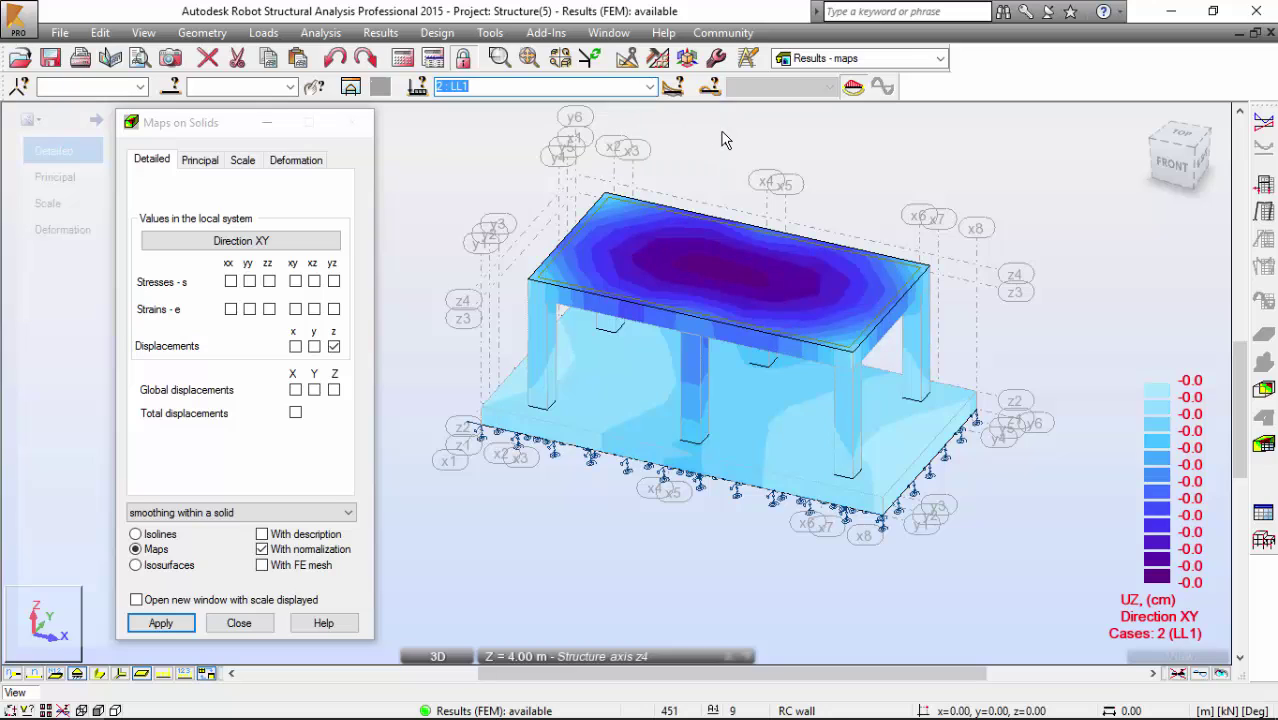
pyautogui.press('Down')
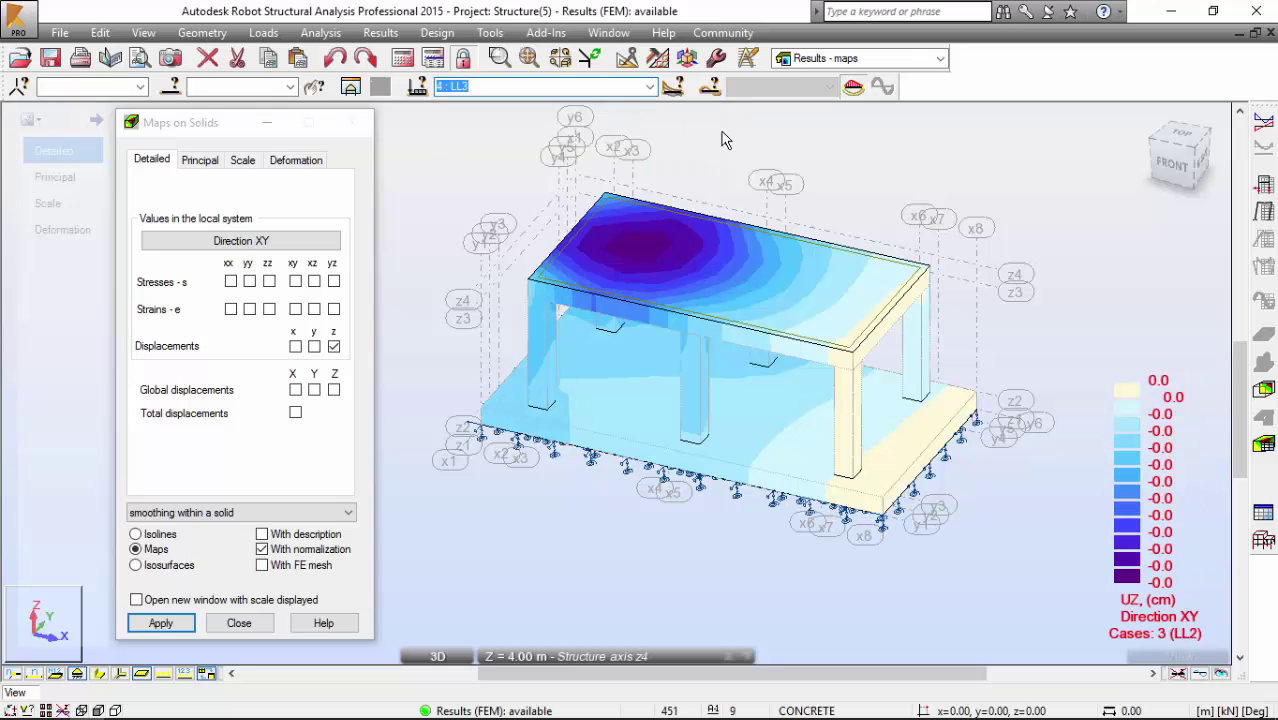
pyautogui.press('Down')
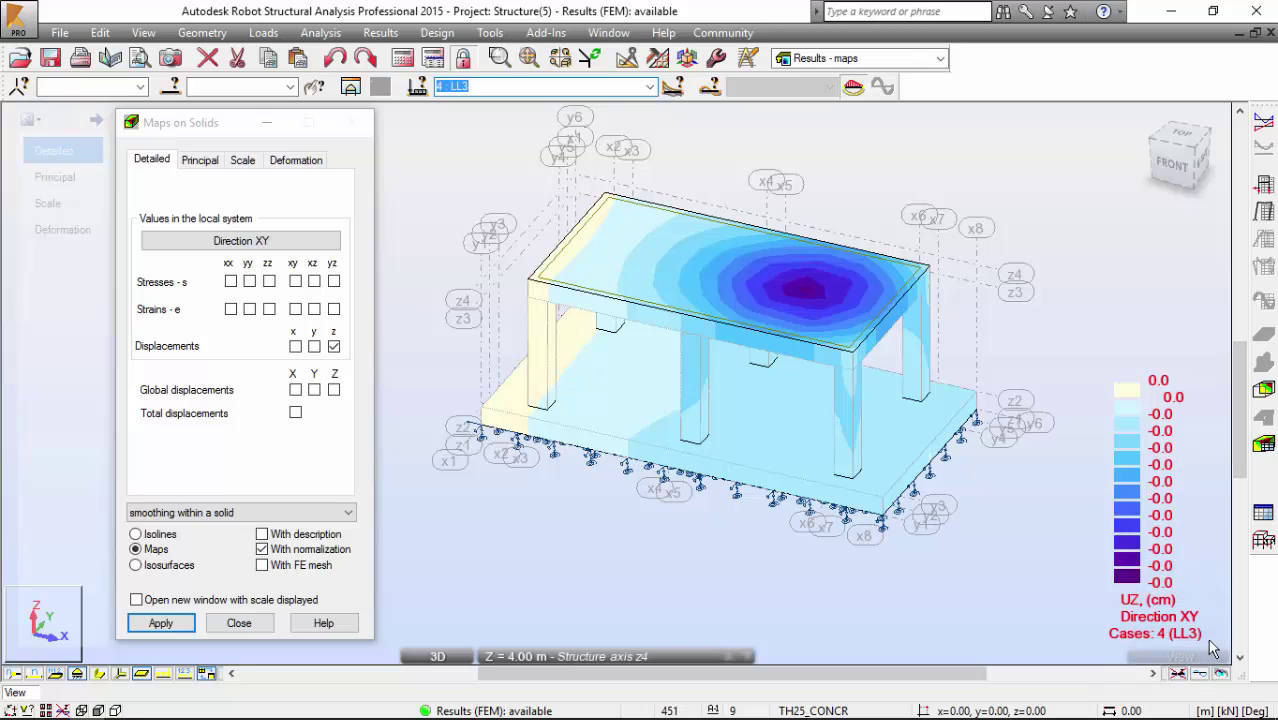
# Step: Raise the displacement unit precision in Job Preferences so the legend shows more decimals
pyautogui.click(1241, 710)
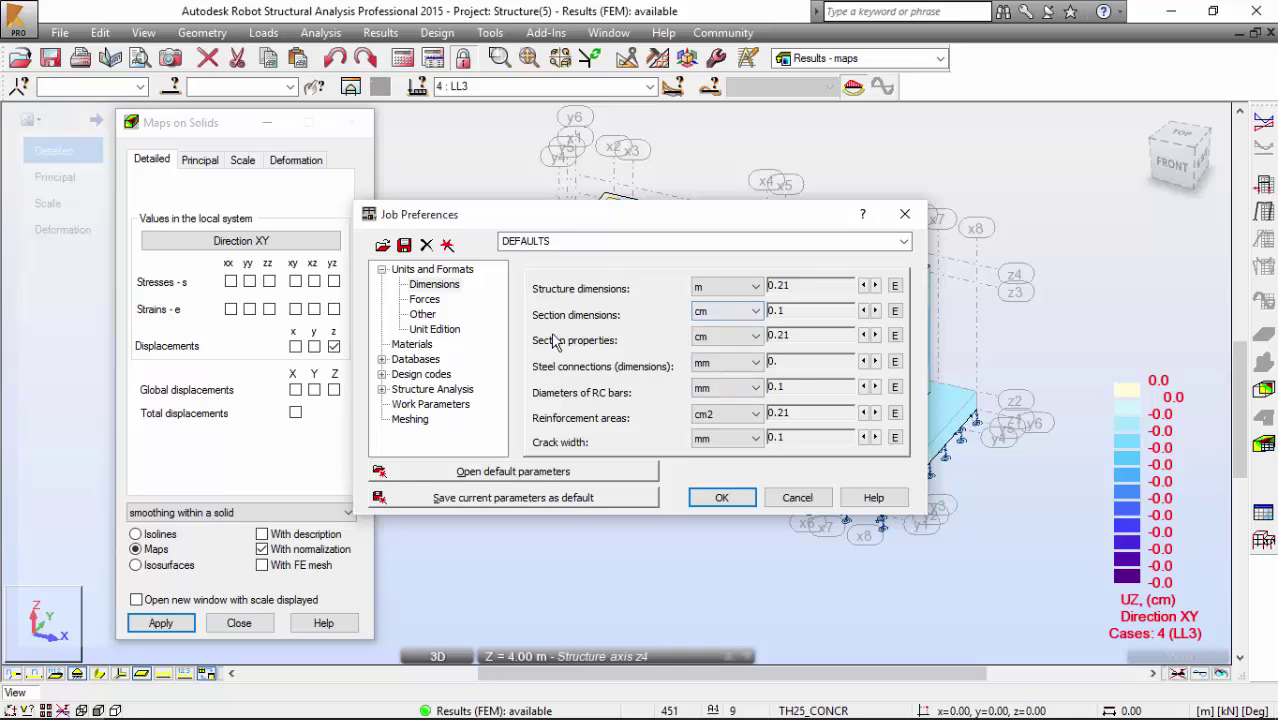
pyautogui.click(426, 300)
pyautogui.click(424, 315)
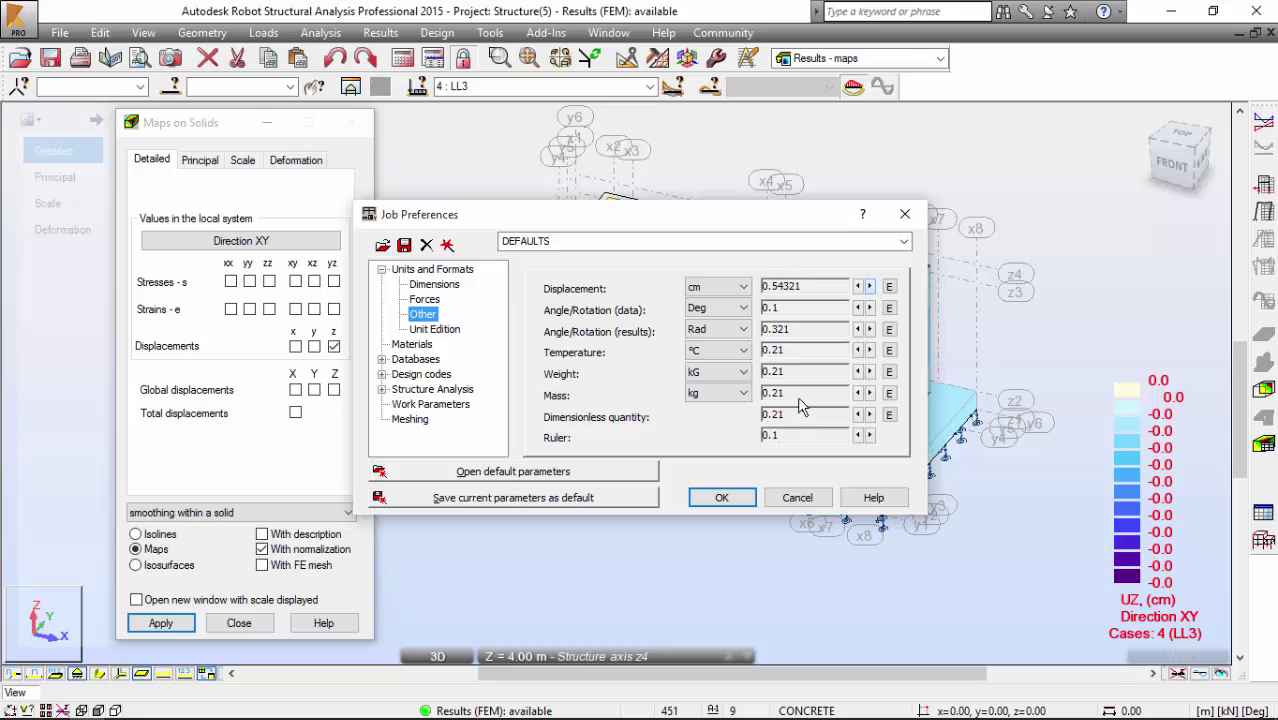
pyautogui.click(724, 497)
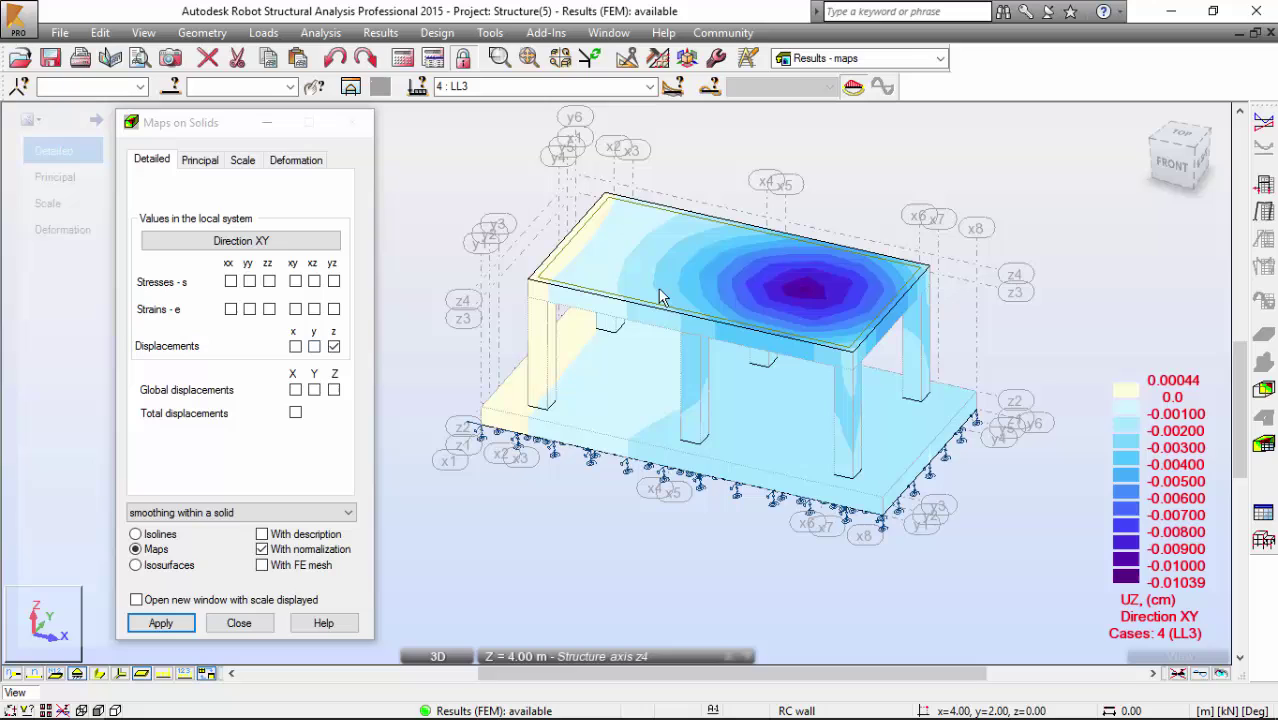
# Step: Display the UZ displacement map for load case 3 : LL2, starting from DL1
pyautogui.click(650, 86)
pyautogui.click(660, 104)
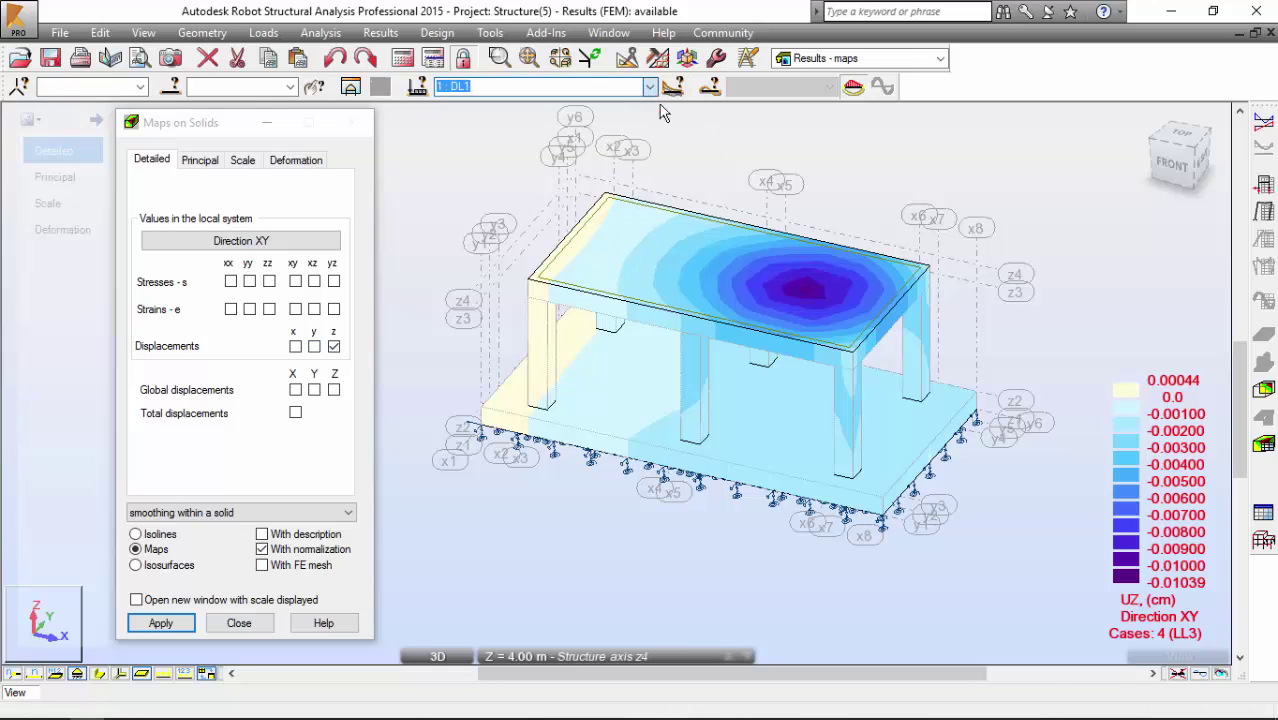
pyautogui.press('Down')
pyautogui.press('Down')
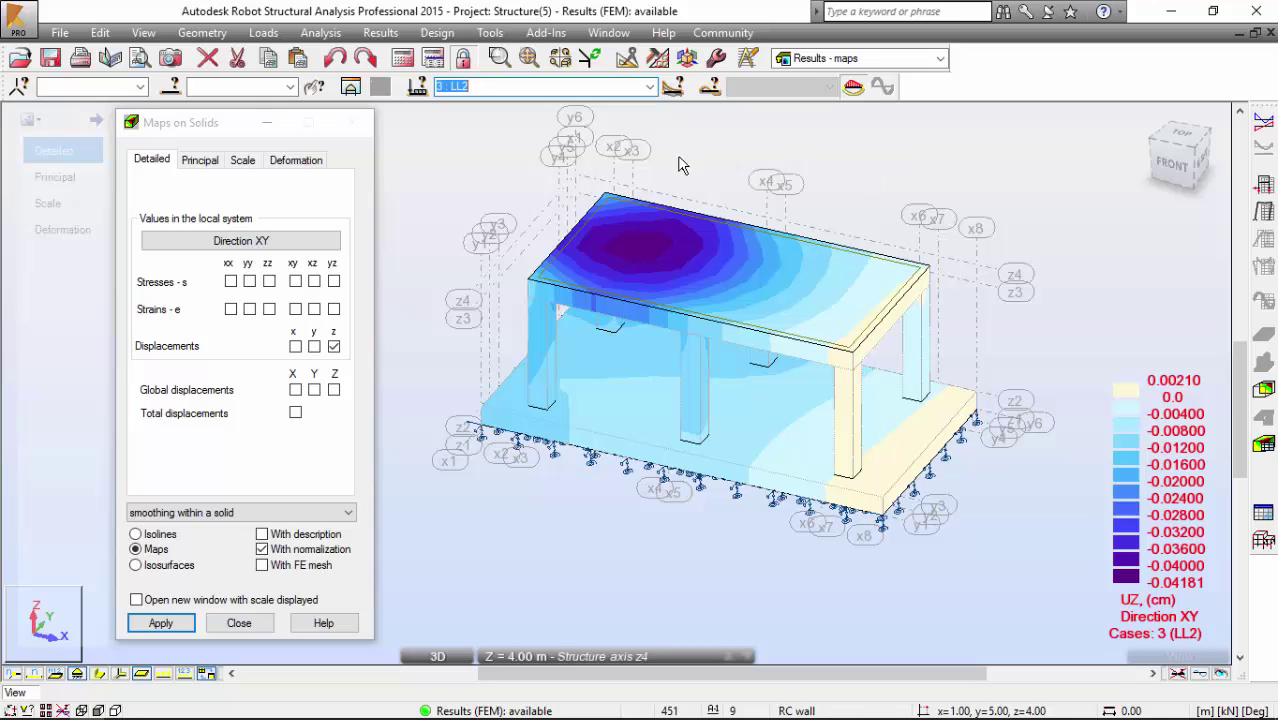
# Step: Activate the Deformation option to draw the LL2 map on the deformed shape, viewed from the front
pyautogui.click(296, 163)
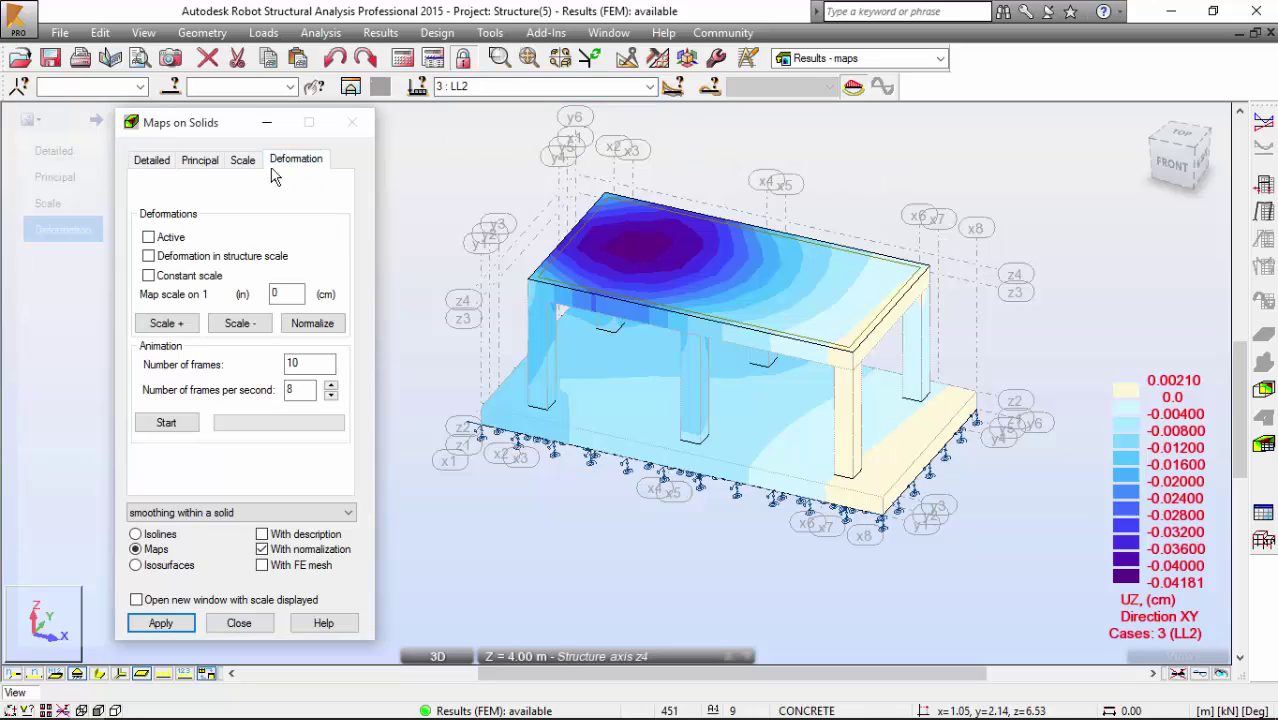
pyautogui.click(163, 623)
pyautogui.scroll(-1, 620, 418)
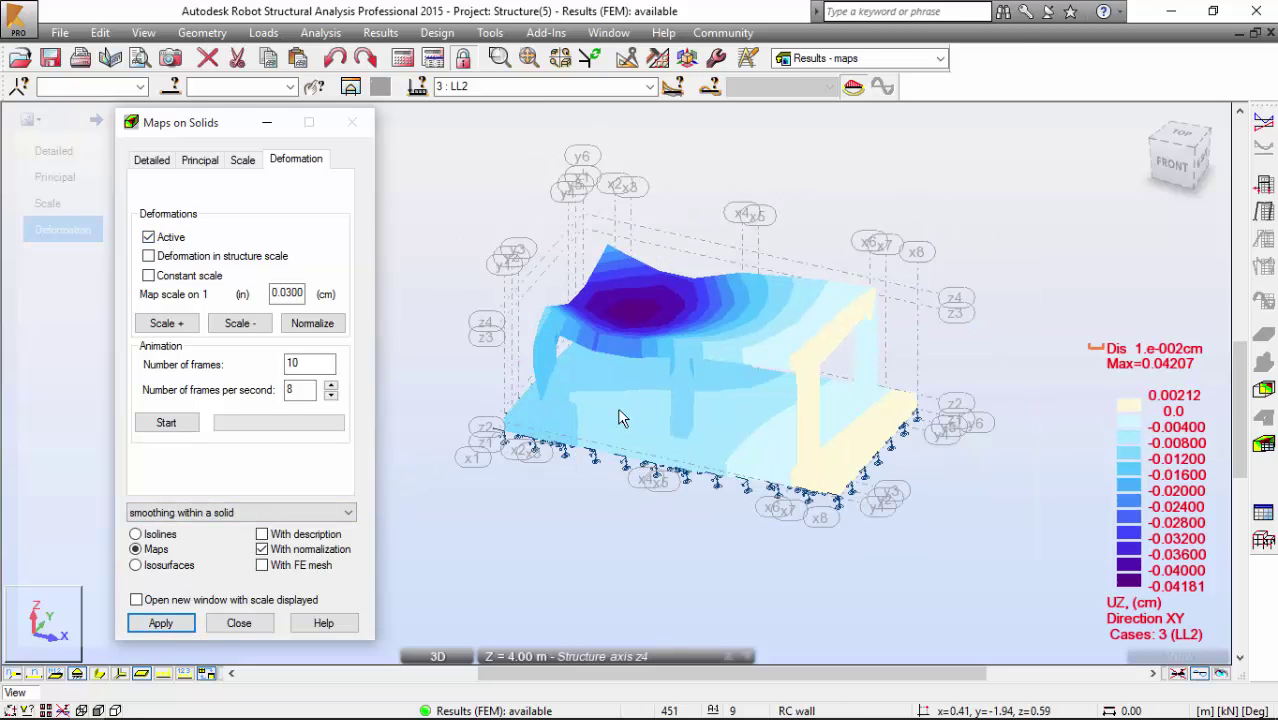
pyautogui.keyDown('shift'); pyautogui.moveTo(648, 455); pyautogui.dragTo(650, 398, button='middle'); pyautogui.keyUp('shift')
# Step: Turn off the Displacements z map so only the deformed mesh is drawn, seen from raised front-right
pyautogui.click(152, 160)
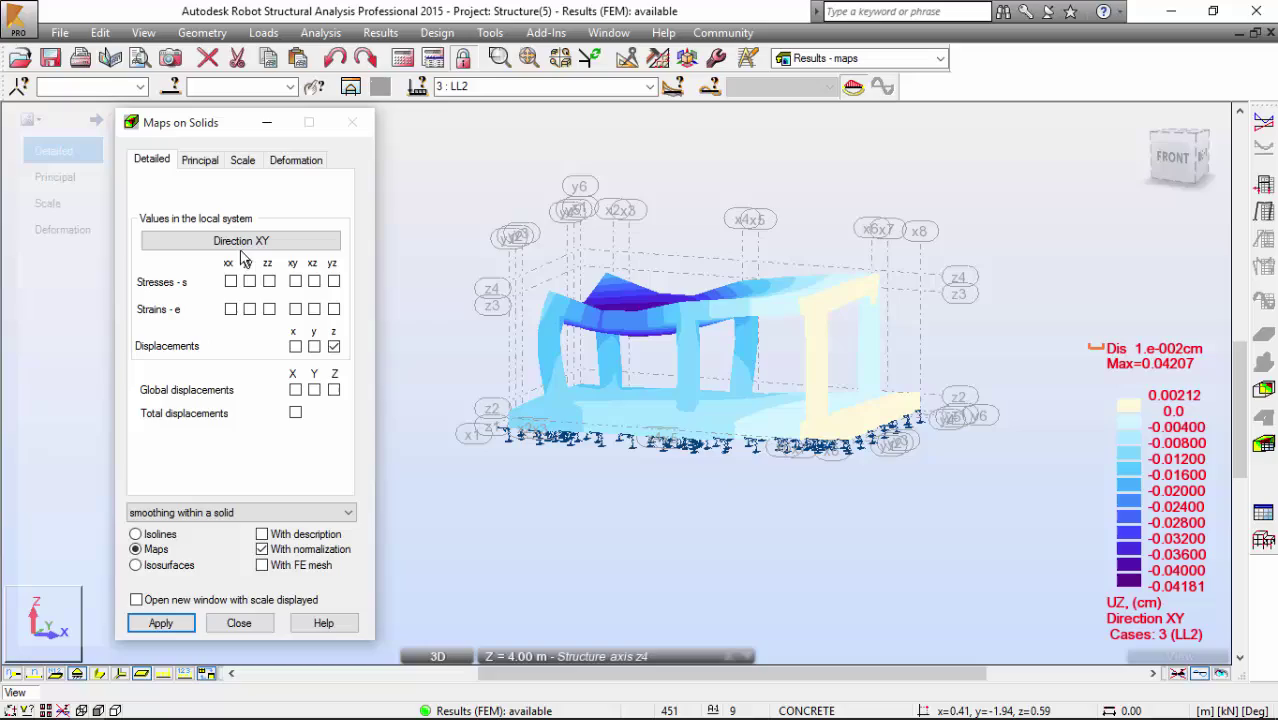
pyautogui.click(333, 346)
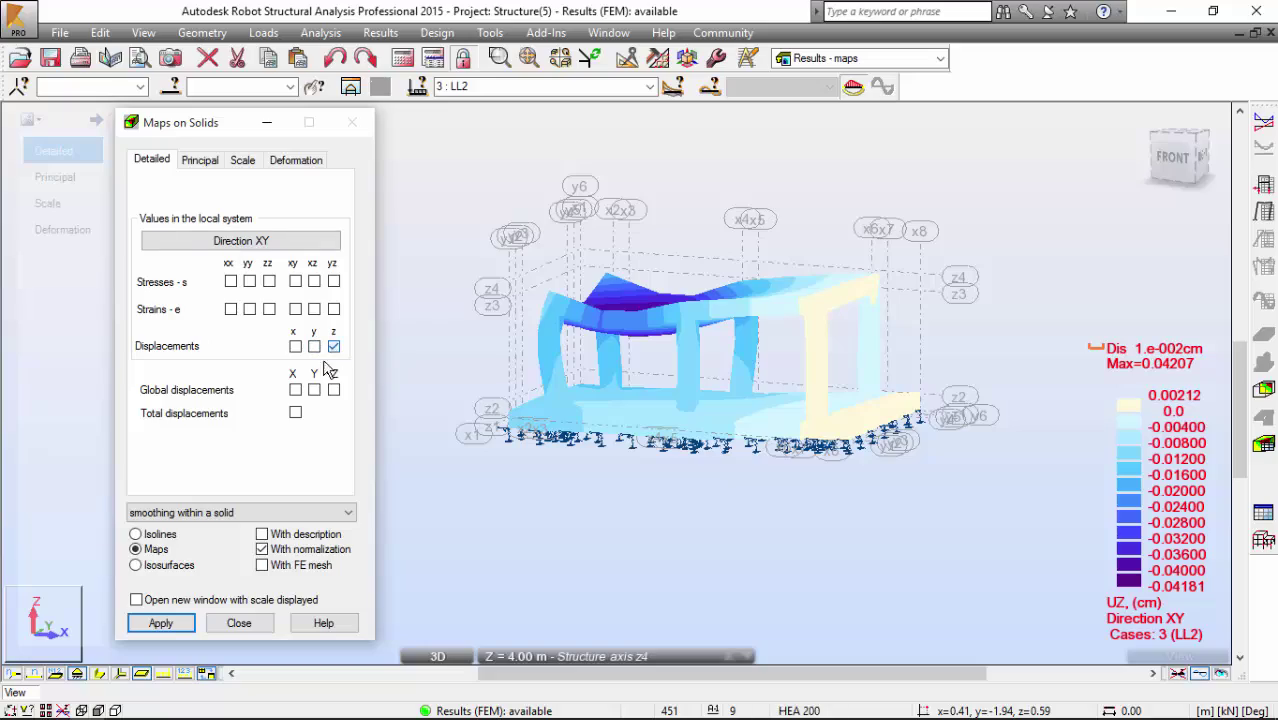
pyautogui.click(160, 623)
pyautogui.keyDown('shift'); pyautogui.moveTo(567, 287); pyautogui.dragTo(600, 295, button='middle'); pyautogui.keyUp('shift')
pyautogui.scroll(4, 640, 305)
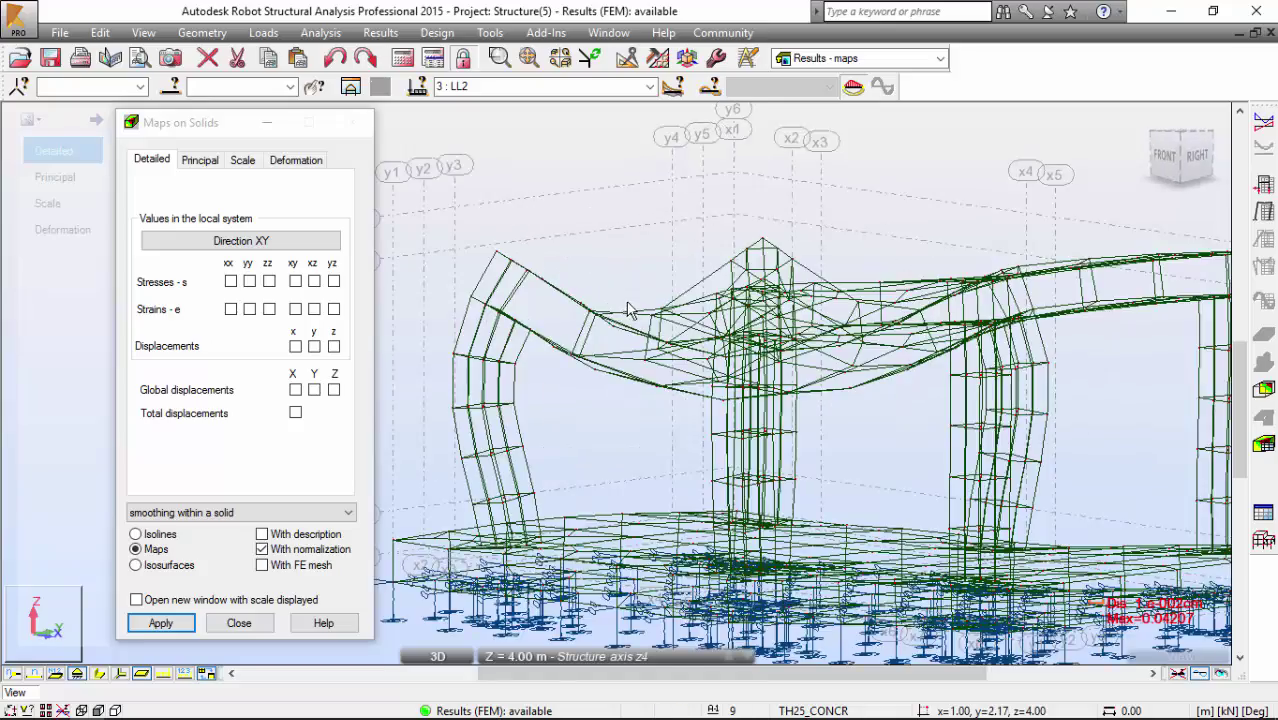
pyautogui.keyDown('shift'); pyautogui.moveTo(688, 313); pyautogui.dragTo(730, 125, button='middle'); pyautogui.keyUp('shift')
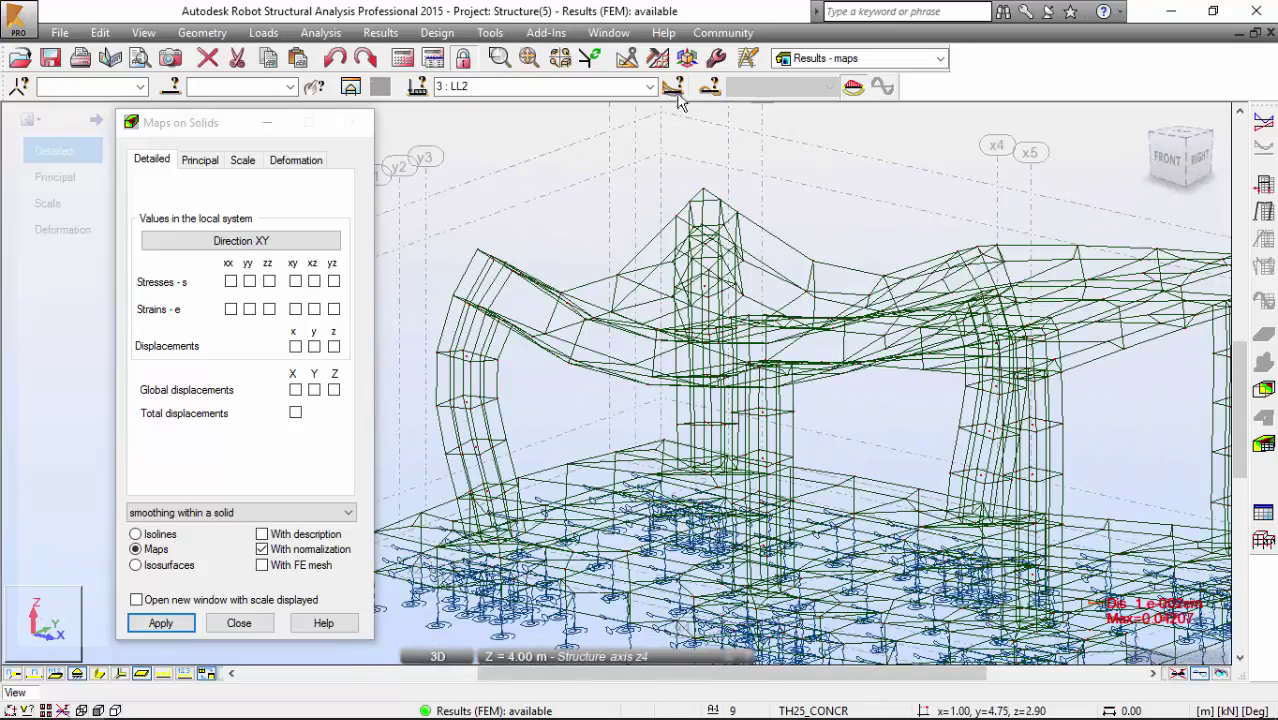
# Step: Show the deformed mesh for load cases DL1 and LL1 in a front view
pyautogui.click(650, 87)
pyautogui.click(620, 101)
pyautogui.scroll(-6, 800, 232)
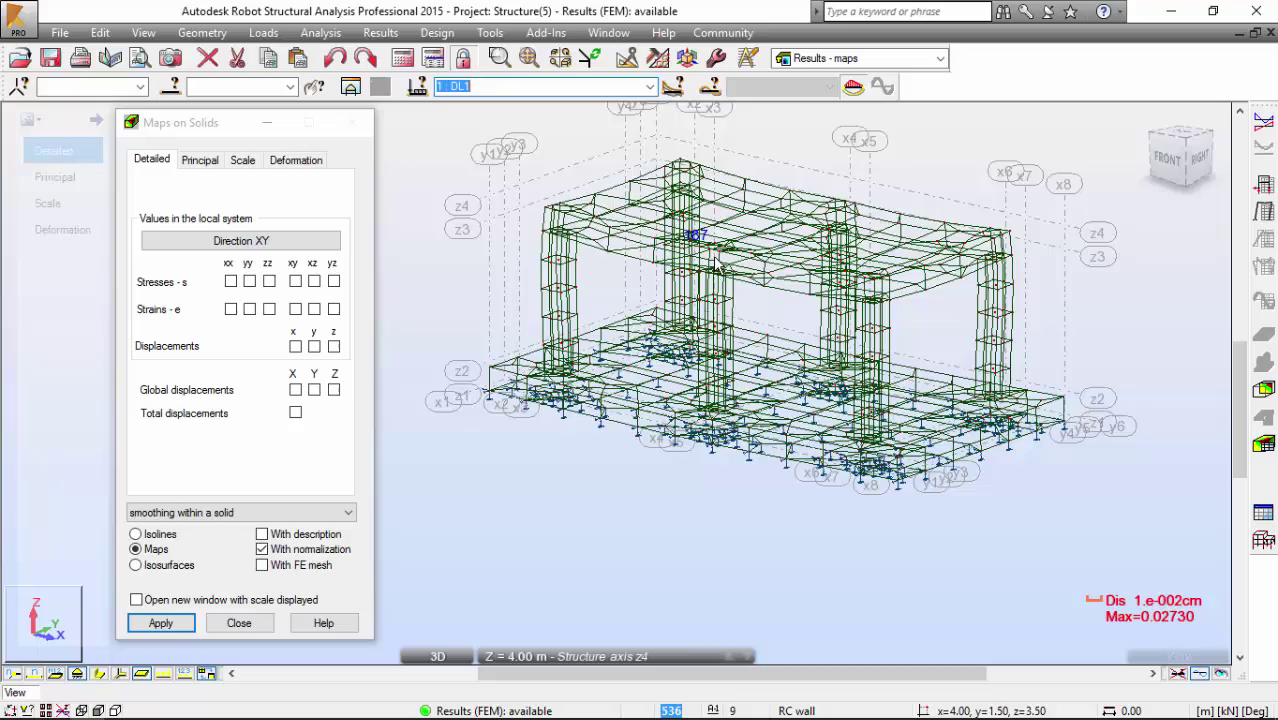
pyautogui.keyDown('shift'); pyautogui.moveTo(800, 232); pyautogui.dragTo(685, 115, button='middle'); pyautogui.keyUp('shift')
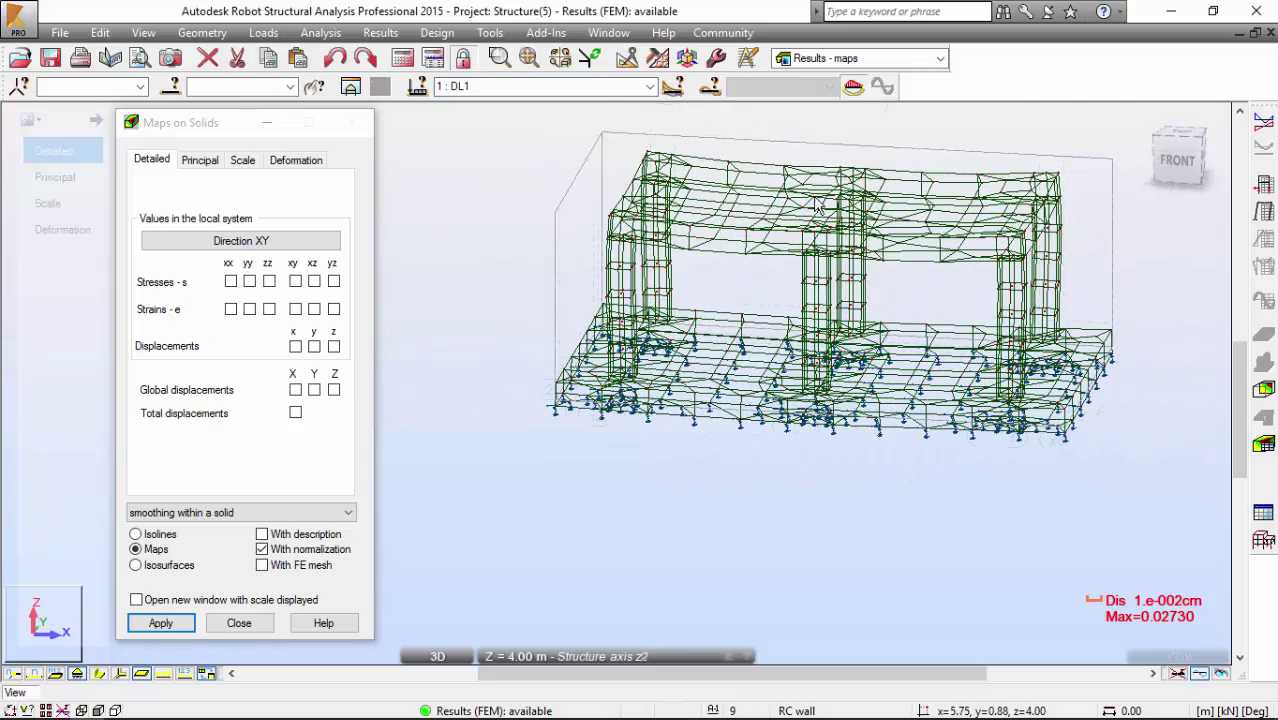
pyautogui.click(650, 86)
pyautogui.click(622, 116)
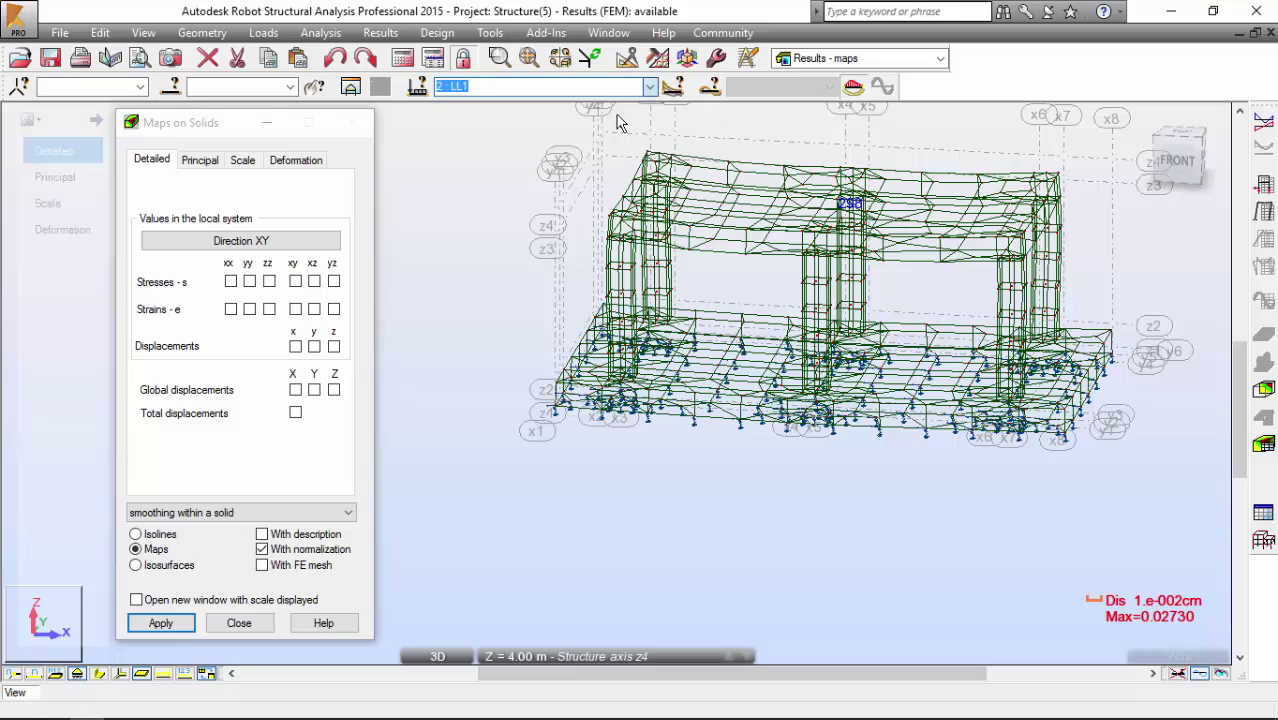
# Step: Review the LL2 and LL3 deformed meshes in FRONT elevation, ending on LL2
pyautogui.click(650, 86)
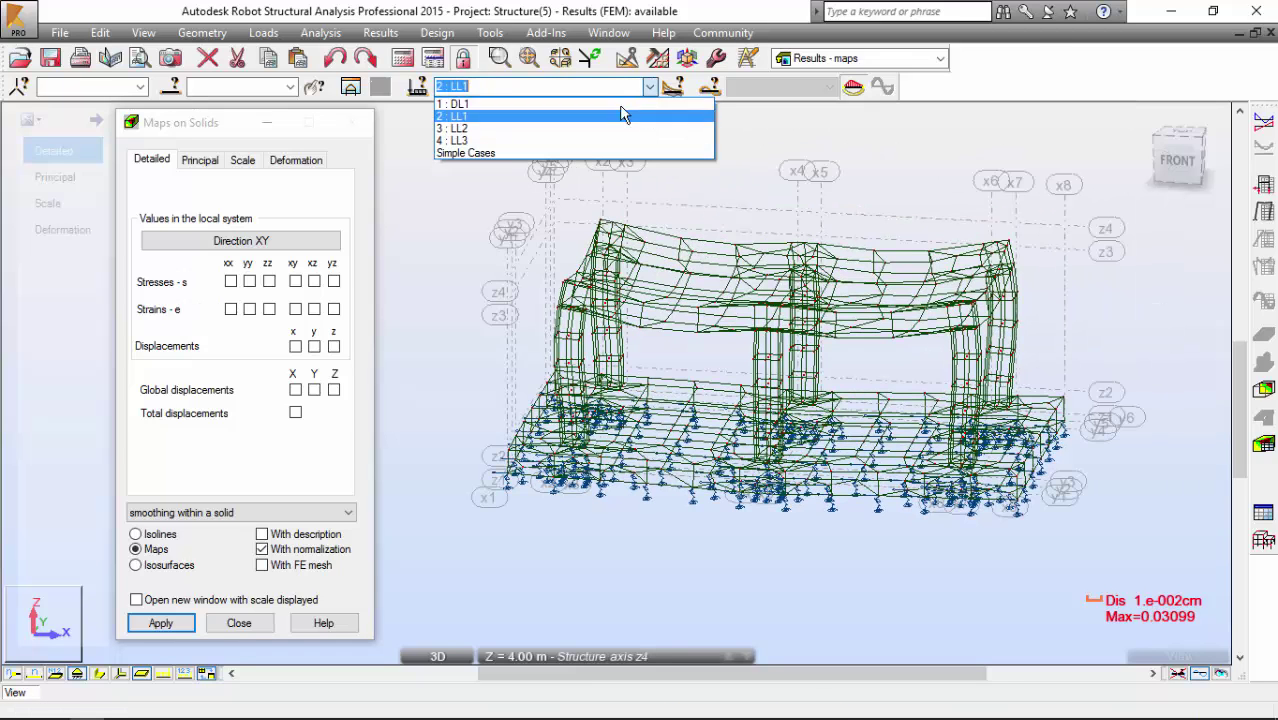
pyautogui.click(605, 129)
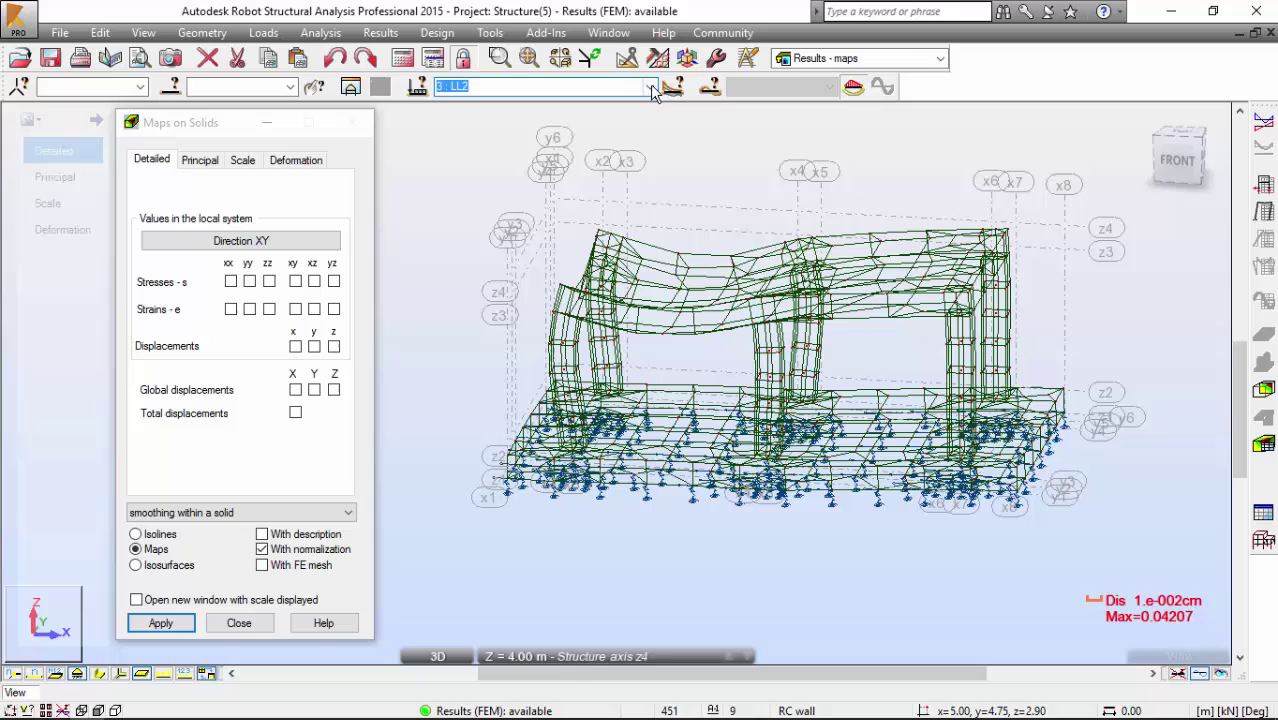
pyautogui.click(650, 86)
pyautogui.click(615, 143)
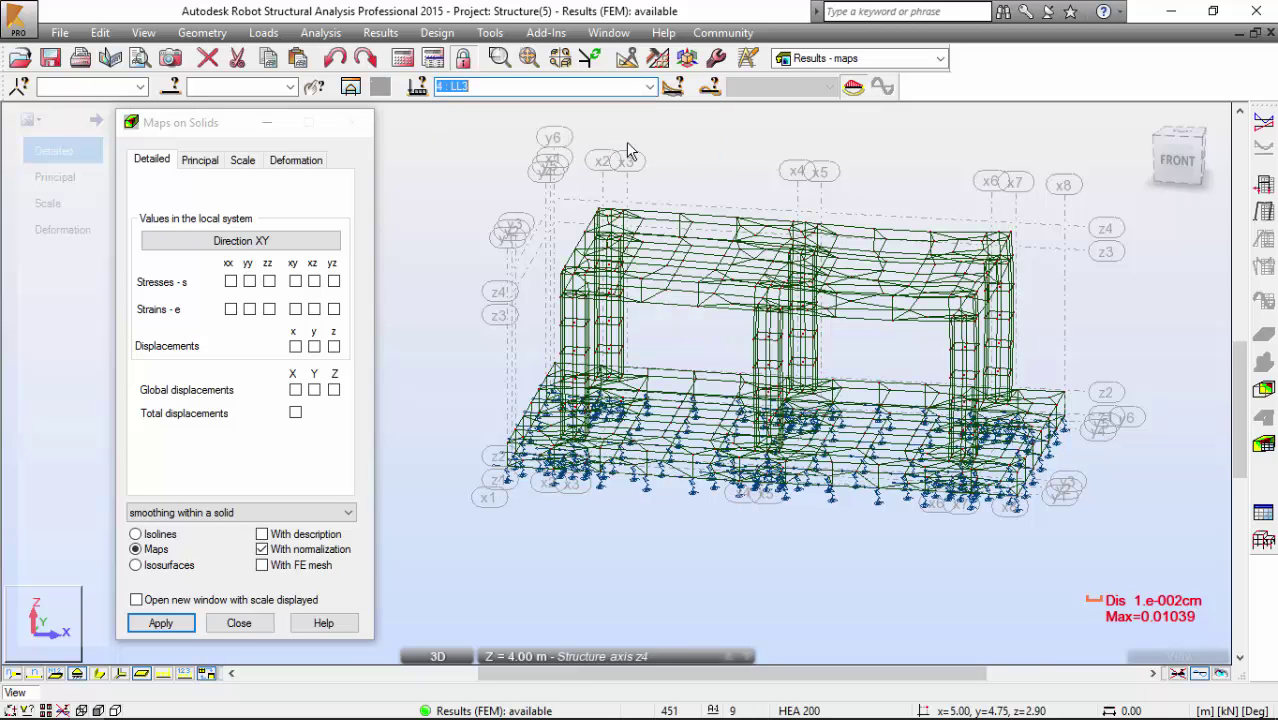
pyautogui.click(1178, 160)
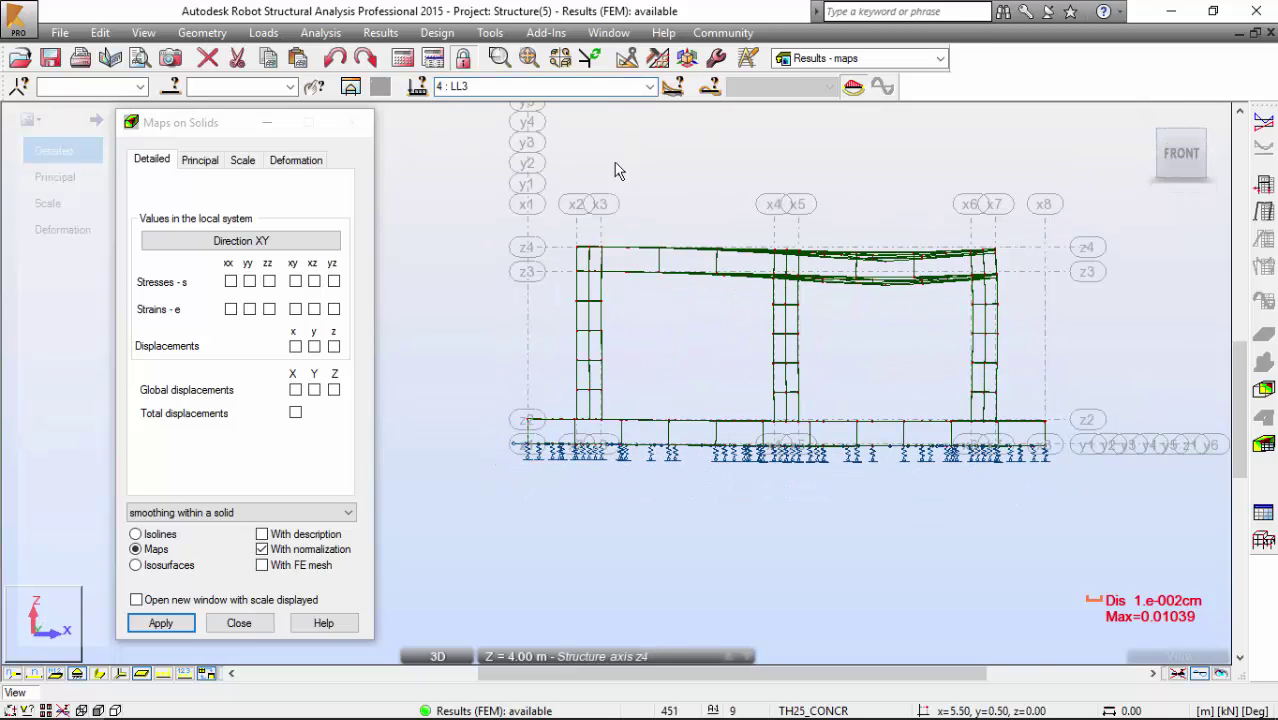
pyautogui.click(650, 86)
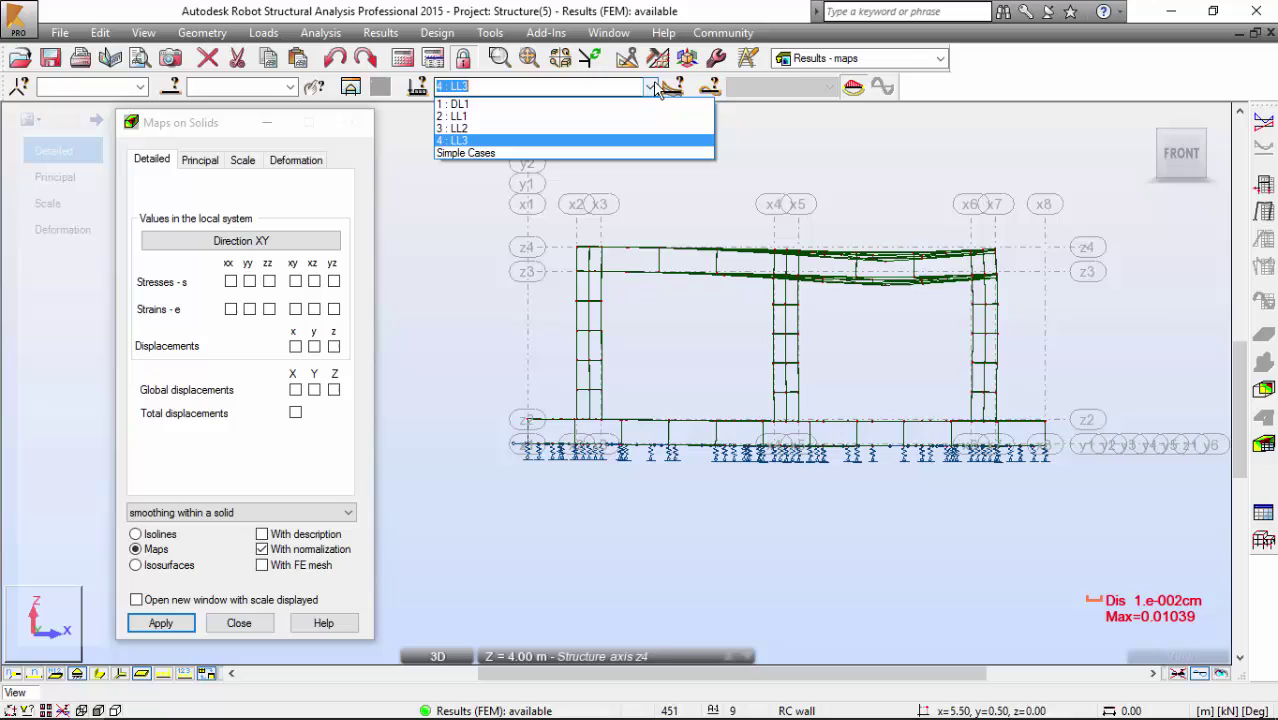
pyautogui.click(607, 131)
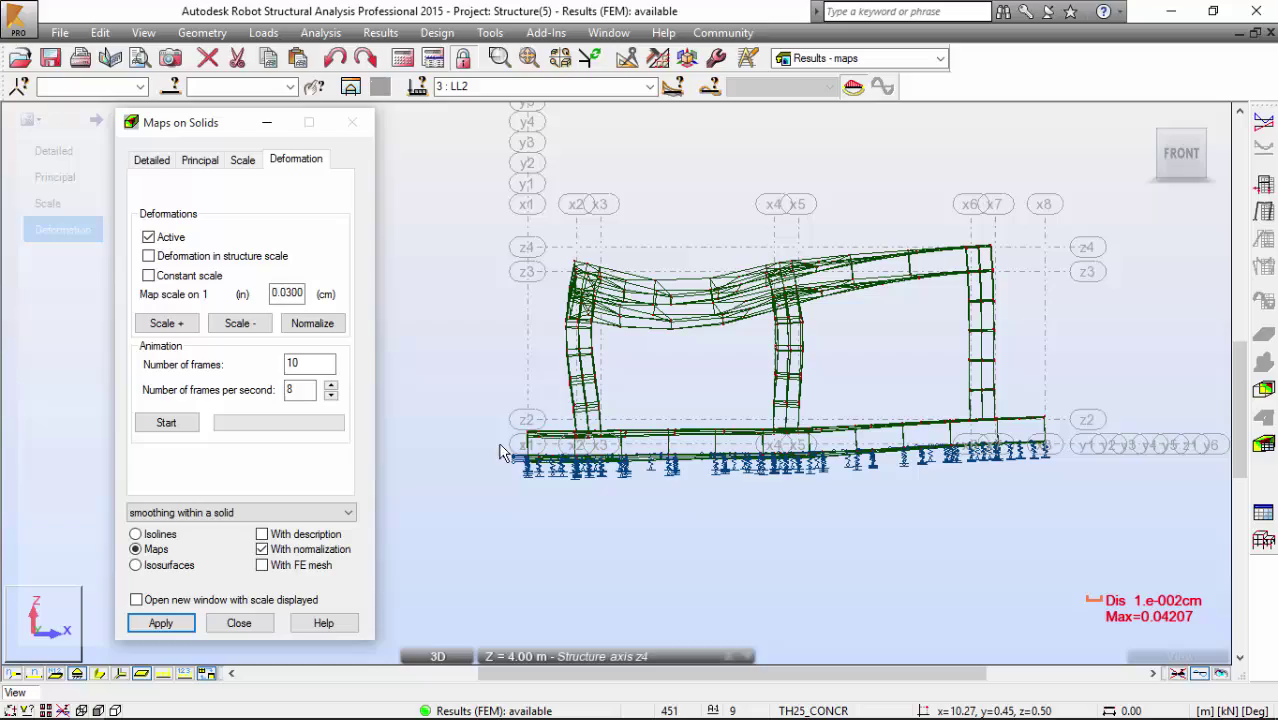
pyautogui.moveTo(655, 432); pyautogui.dragTo(770, 467, button='middle')
pyautogui.keyDown('shift'); pyautogui.moveTo(757, 415); pyautogui.dragTo(670, 364, button='middle'); pyautogui.keyUp('shift')
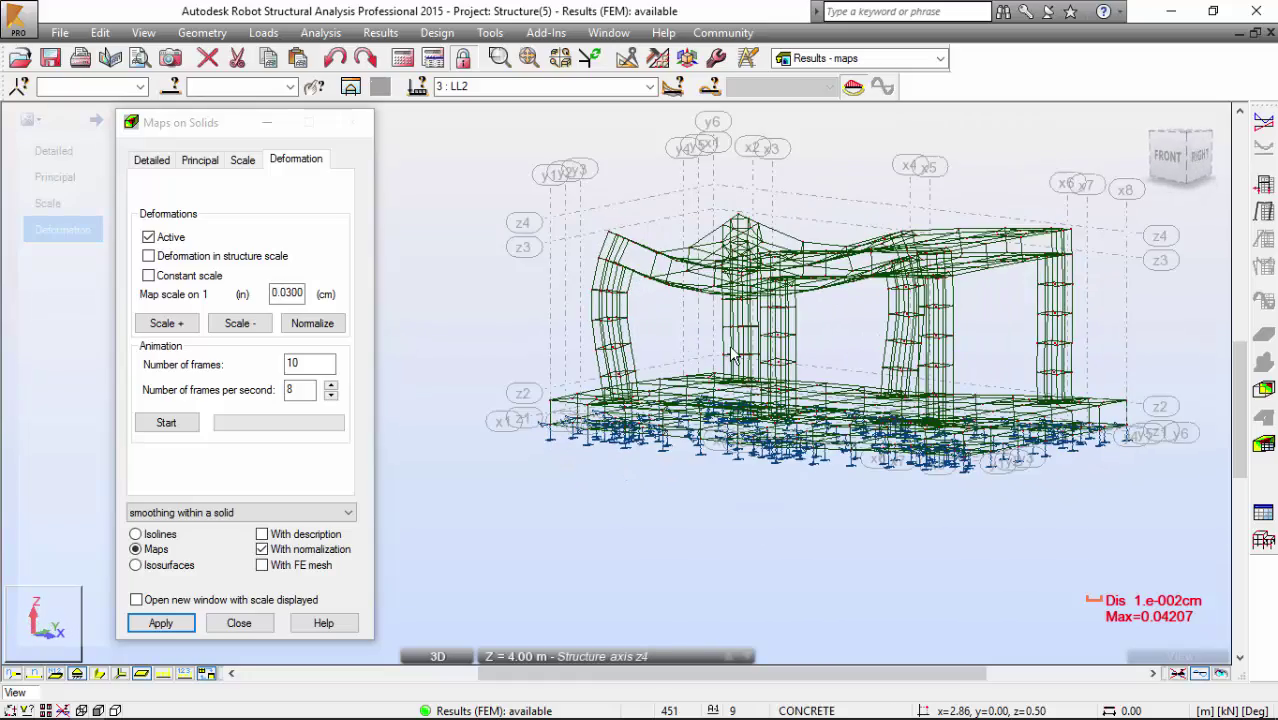